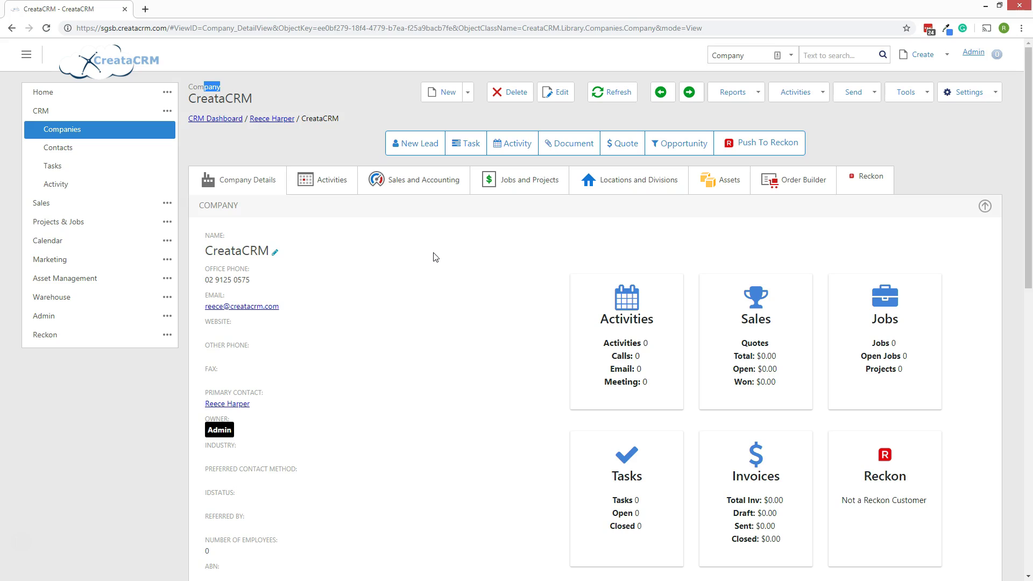
Start a new Quick Site for the CreataCRM company.
left_click(260, 92)
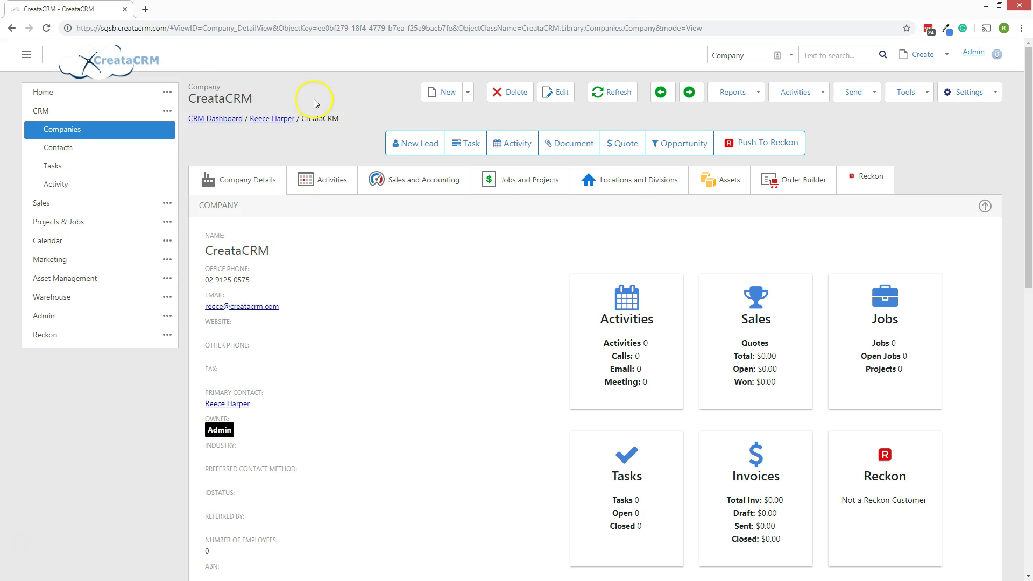
left_click(468, 96)
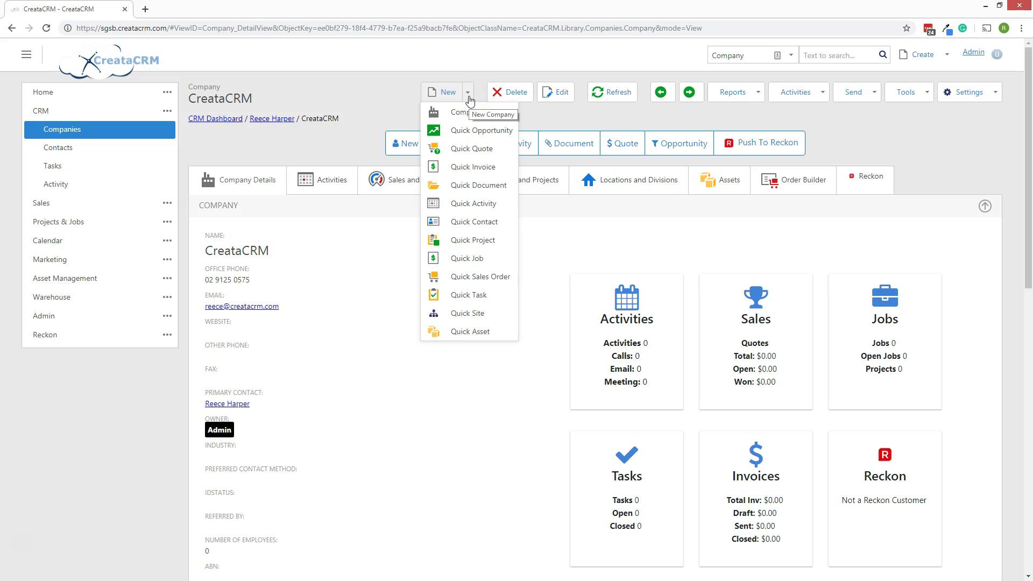
left_click(476, 316)
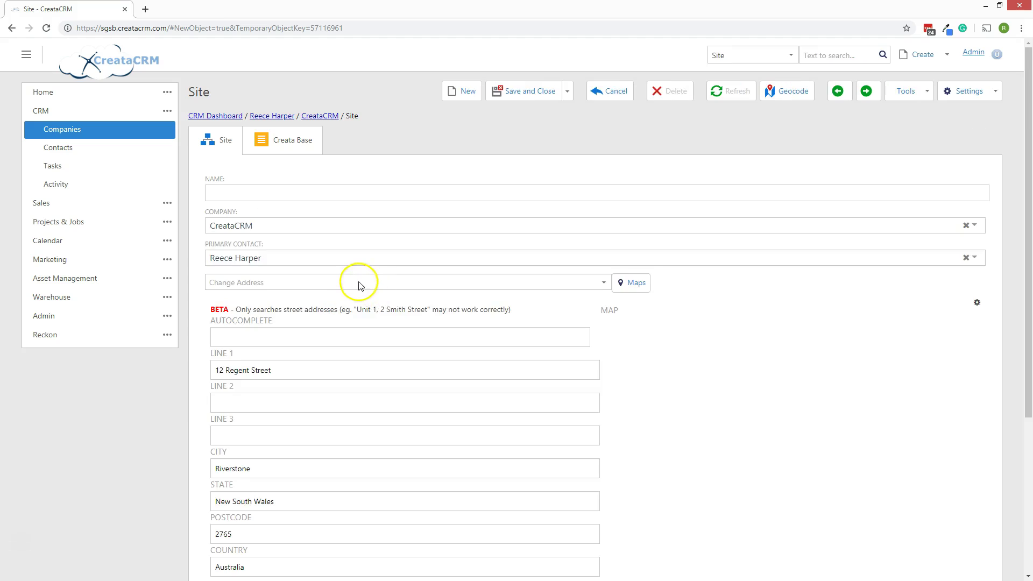
scroll(360, 285, "down", 5)
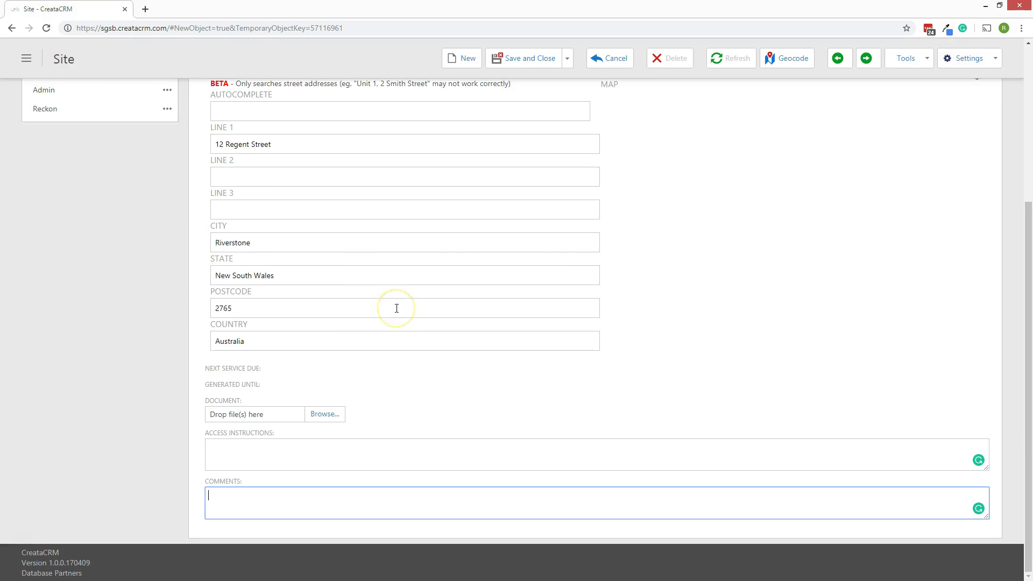
scroll(396, 308, "up", 3)
left_click(316, 279)
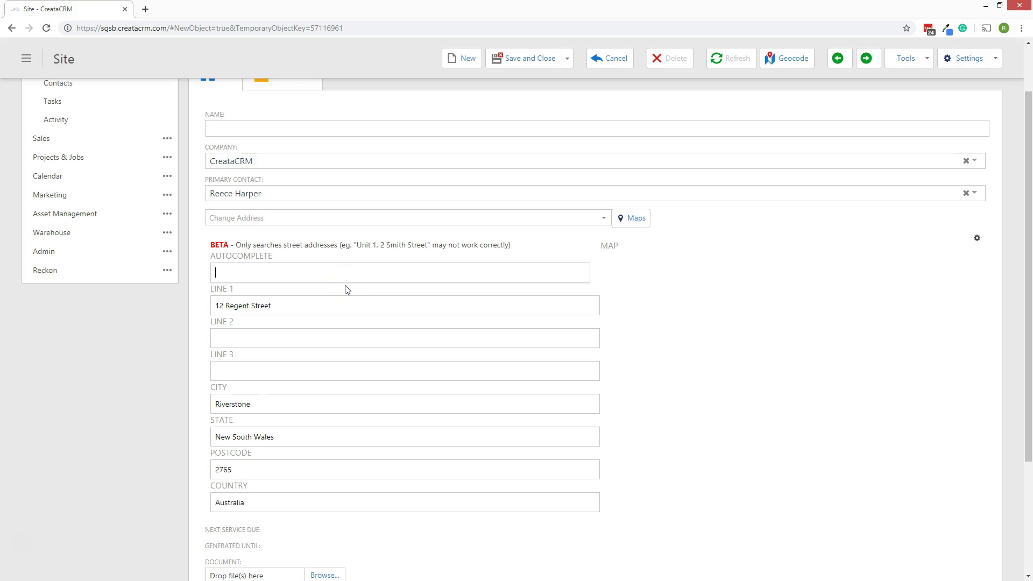
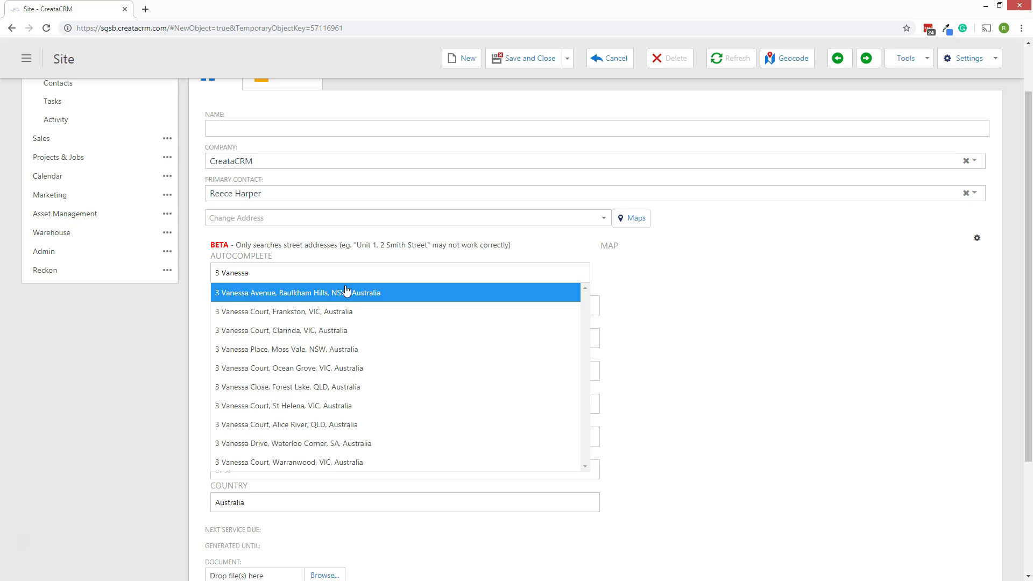
left_click(346, 291)
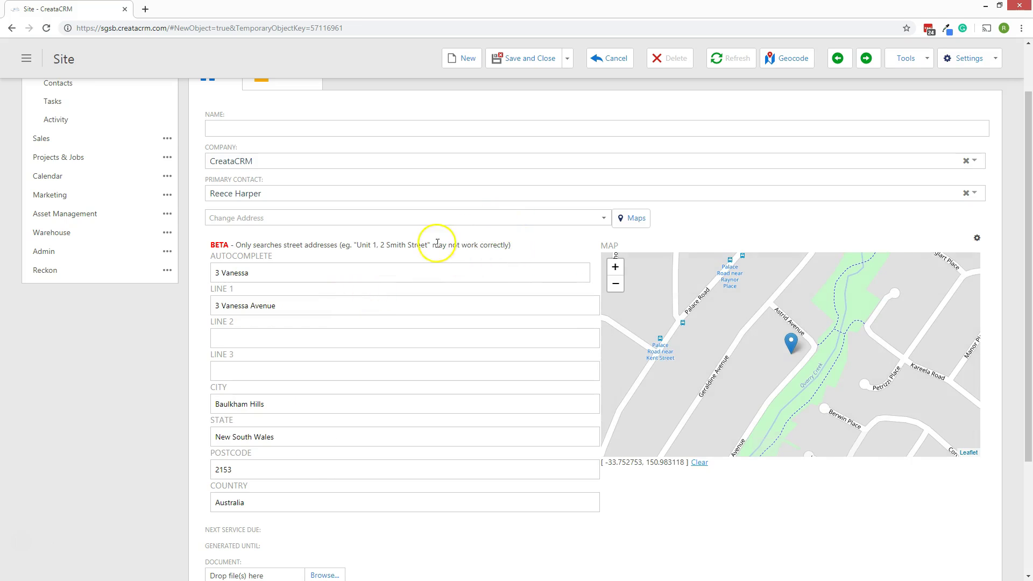
scroll(371, 257, "up", 2)
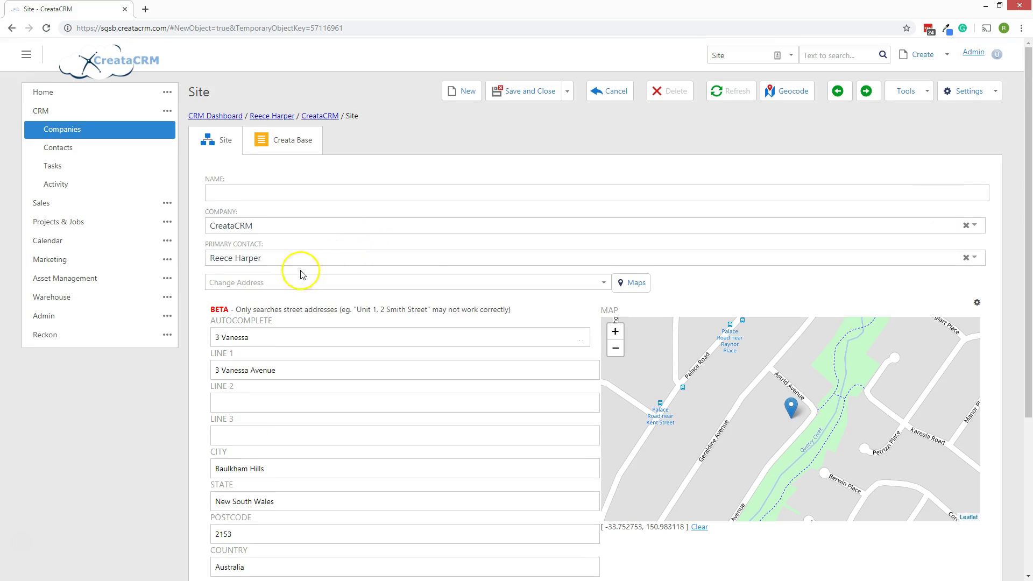
left_click(223, 194)
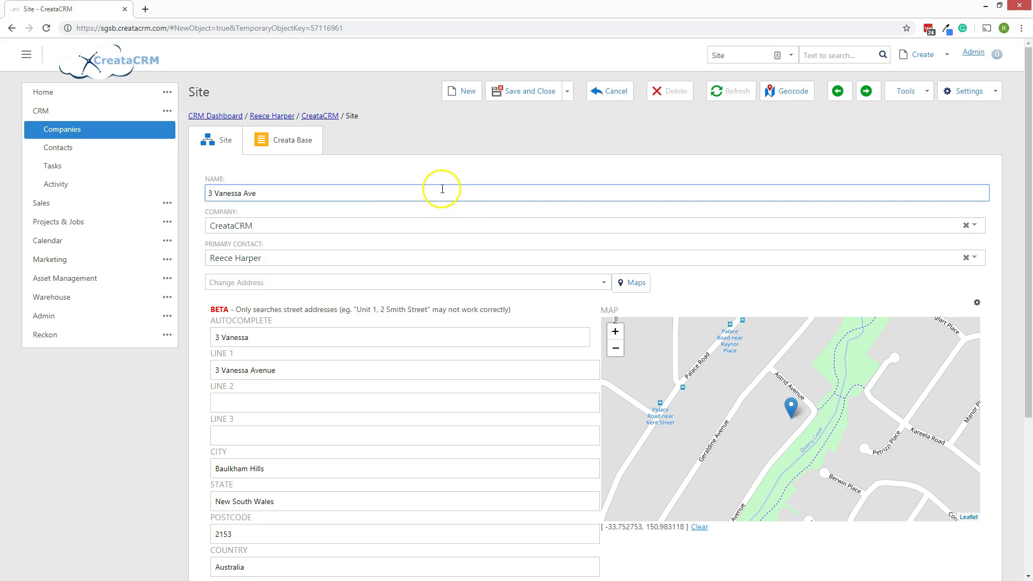
scroll(521, 210, "down", 3)
scroll(522, 208, "up", 3)
left_click(566, 91)
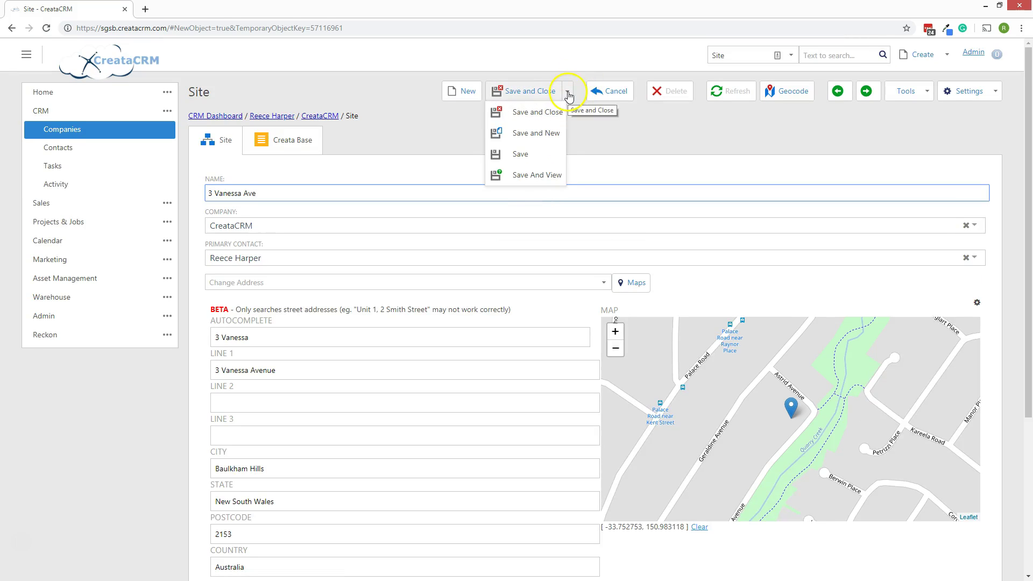
Save the site with Save And View and check its address, map pin and coordinates.
left_click(538, 185)
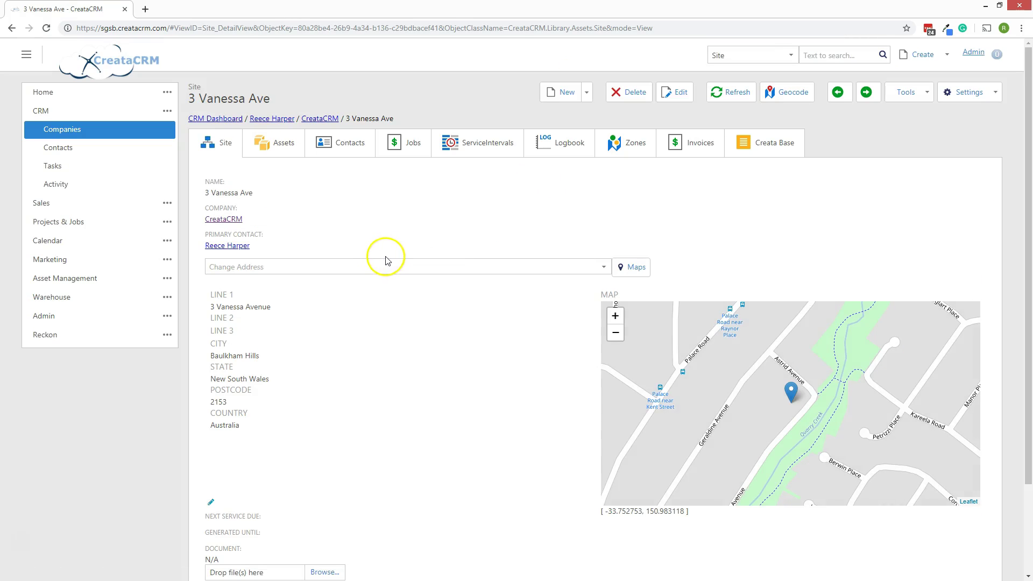
scroll(711, 359, "down", 1)
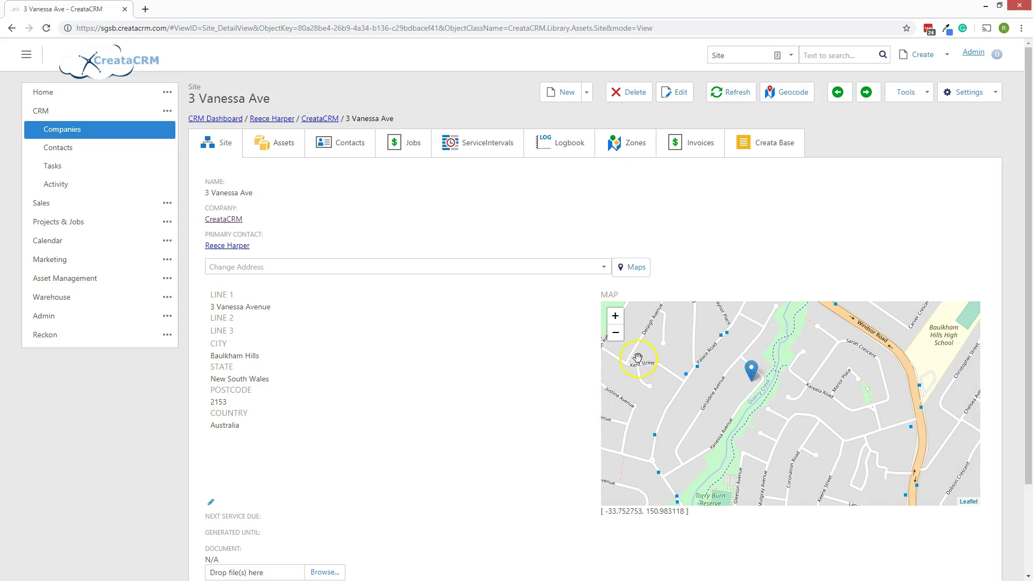
scroll(376, 349, "down", 2)
scroll(380, 351, "up", 2)
scroll(498, 345, "down", 1)
scroll(492, 346, "up", 1)
scroll(491, 348, "down", 2)
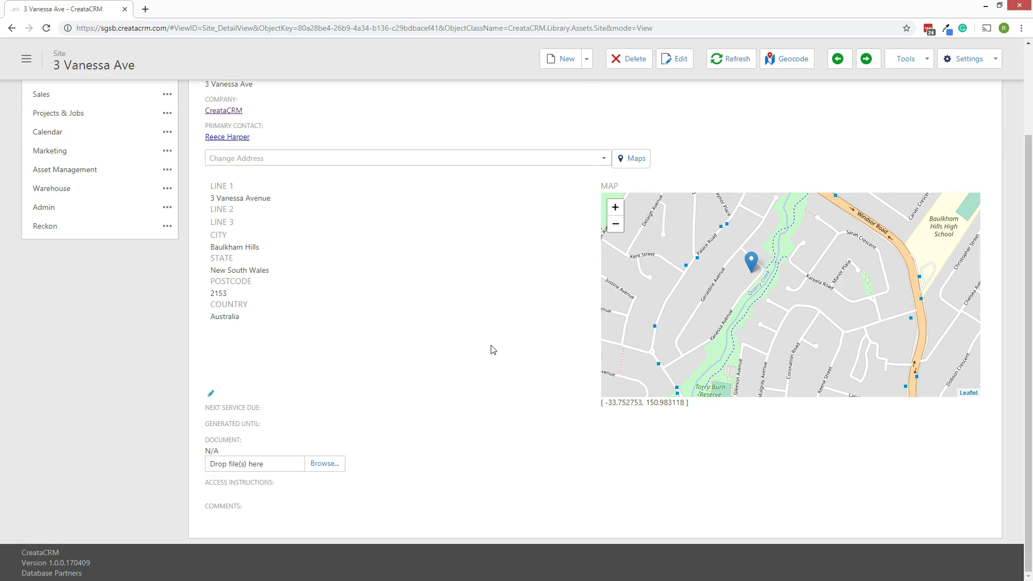
scroll(491, 345, "up", 2)
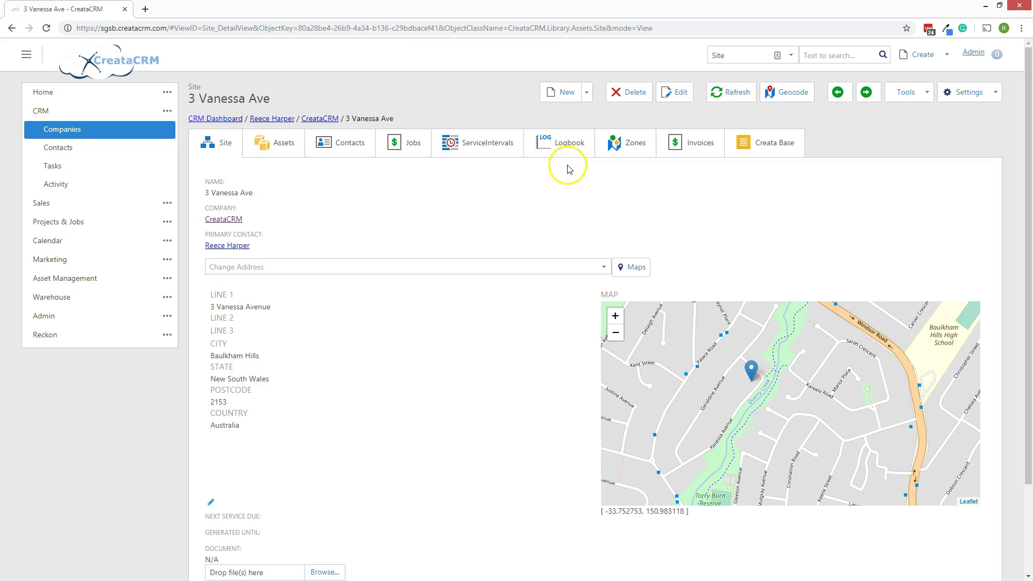
left_click(587, 92)
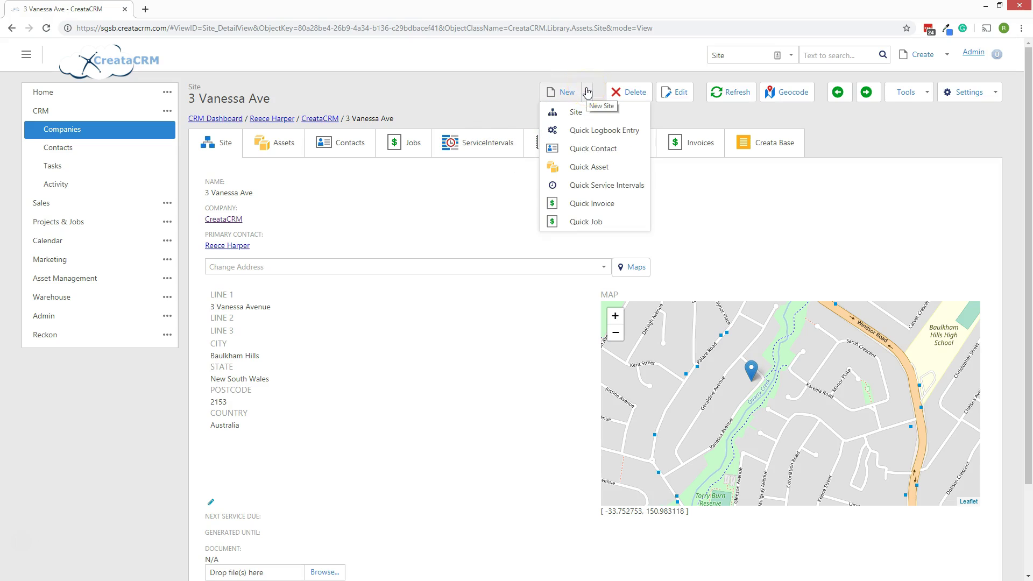
left_click(597, 130)
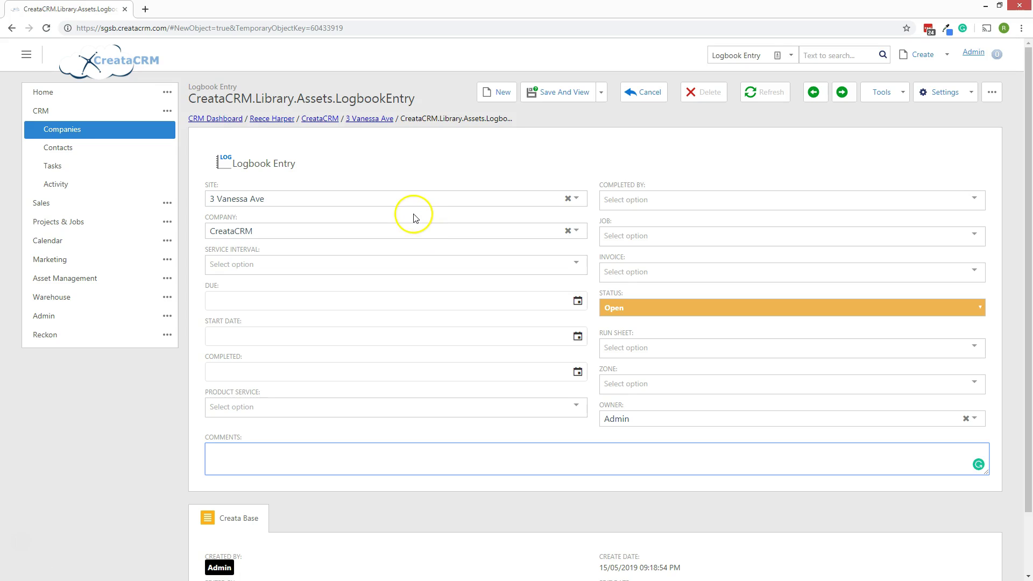
scroll(285, 202, "down", 1)
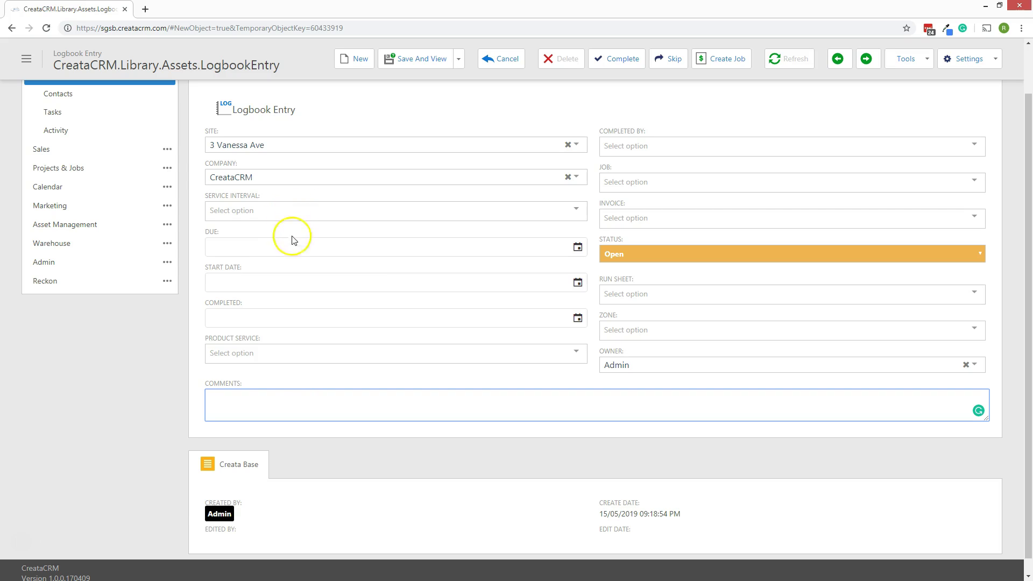
left_click(577, 247)
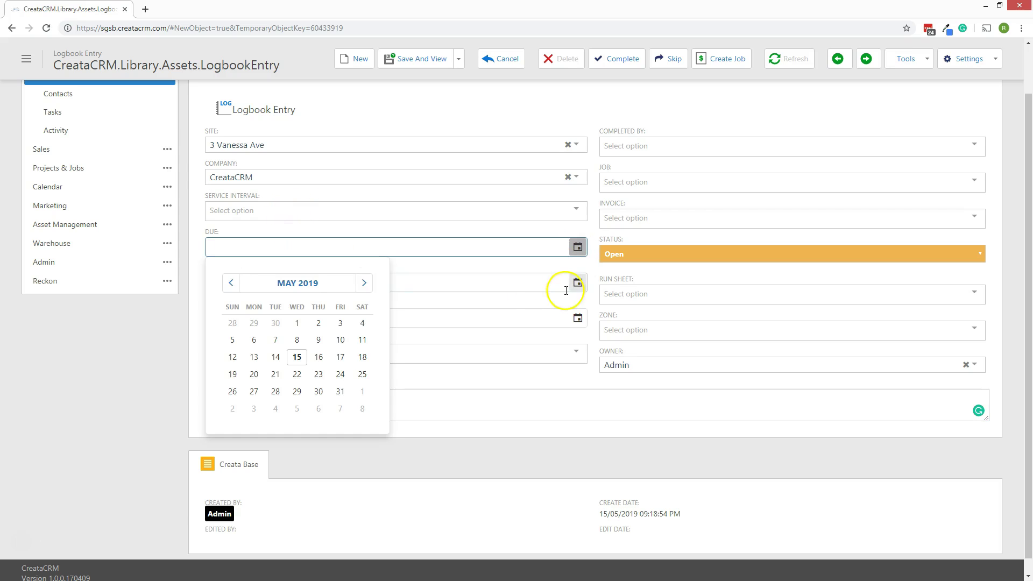
left_click(319, 357)
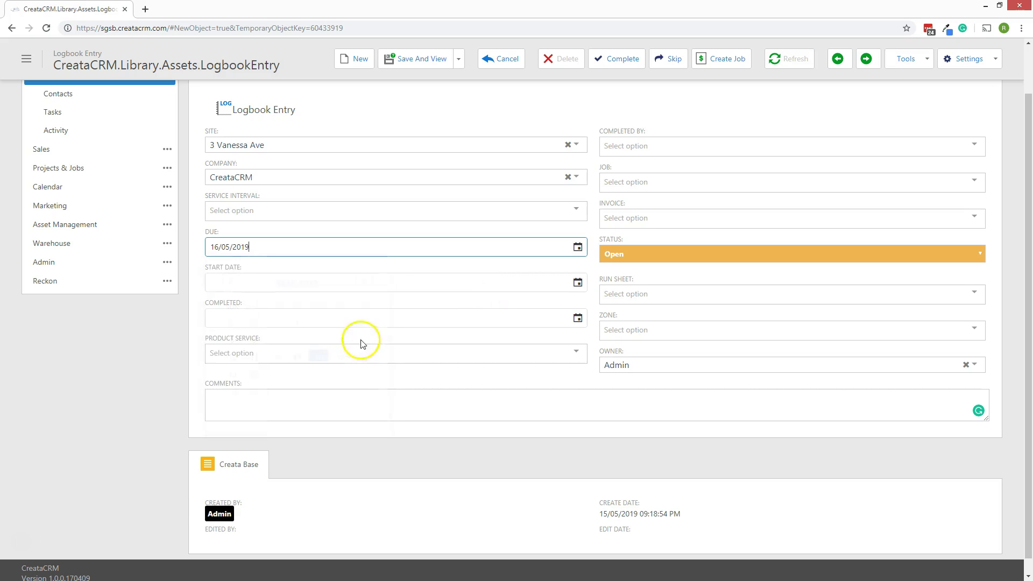
scroll(318, 280, "down", 1)
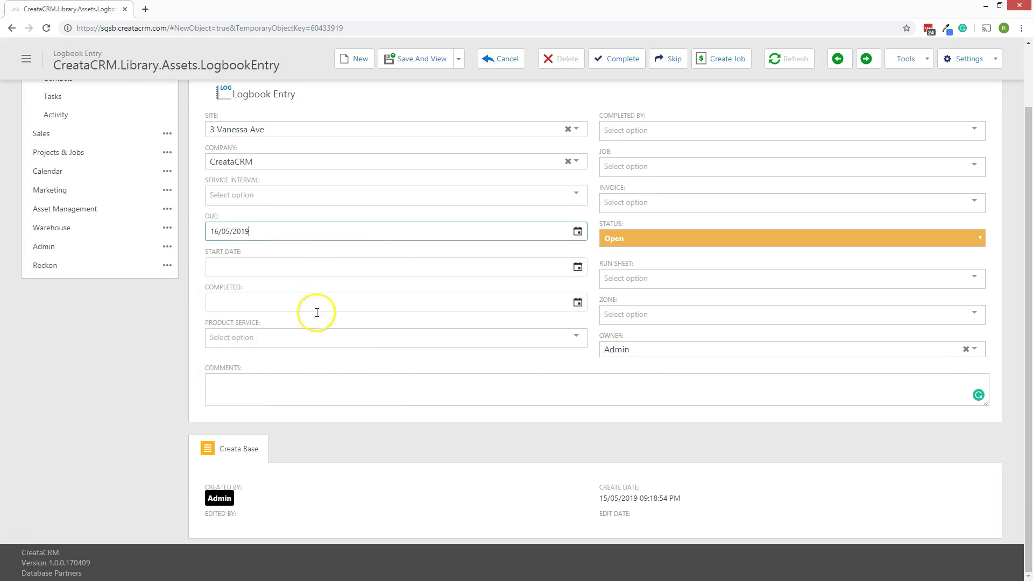
left_click(303, 336)
left_click(307, 336)
Set the entry's product service to 3m Dumpster.
left_click(262, 336)
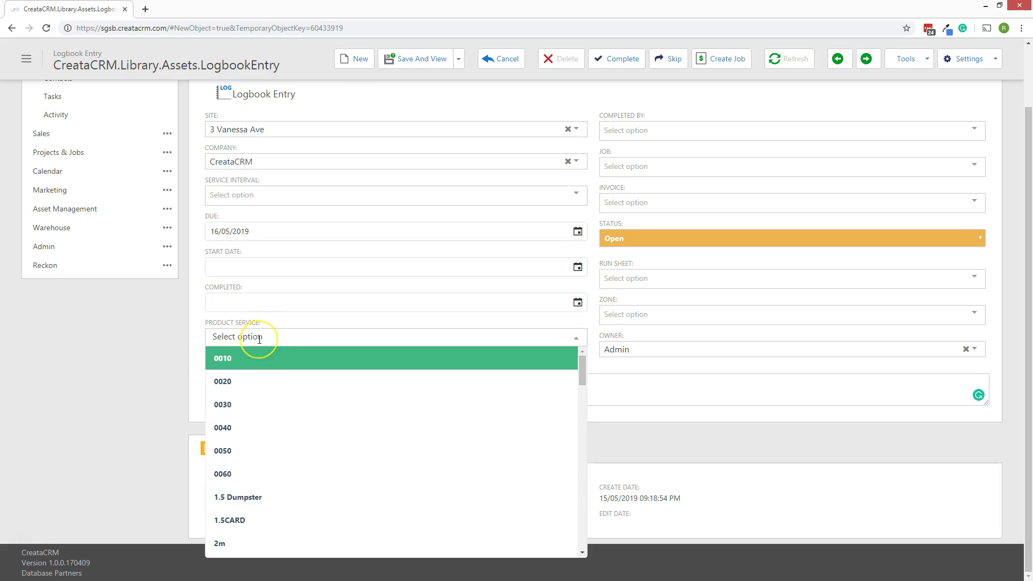
type("3m")
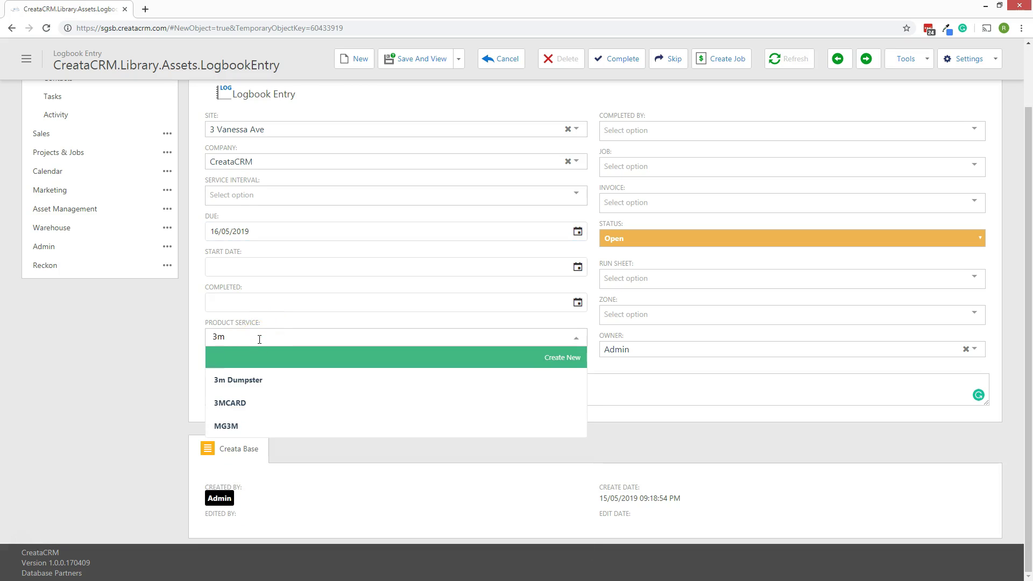
left_click(248, 374)
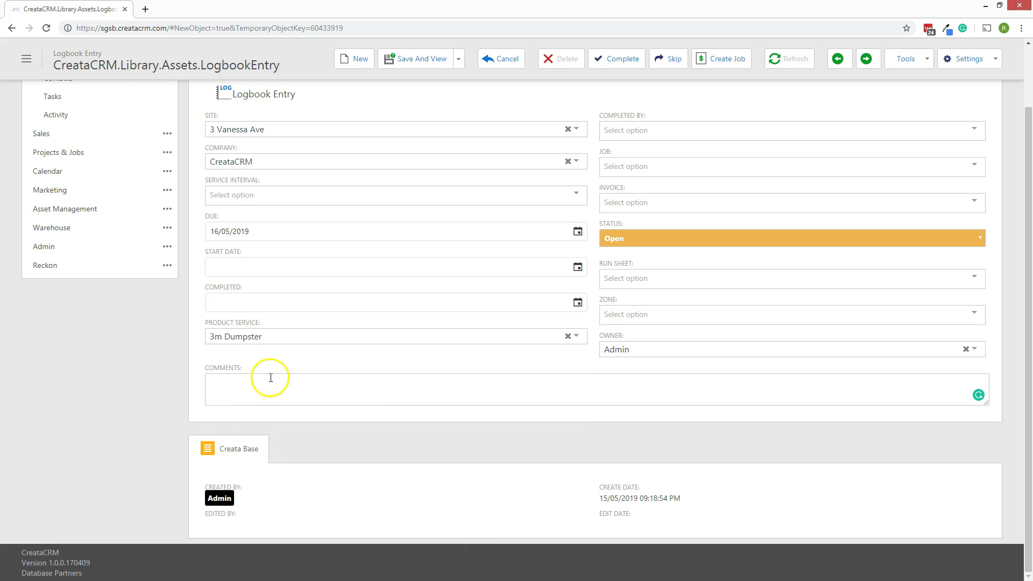
Comment 'Please DRop off at Site, as they are constructing a building', fixing the misspelling.
left_click(276, 388)
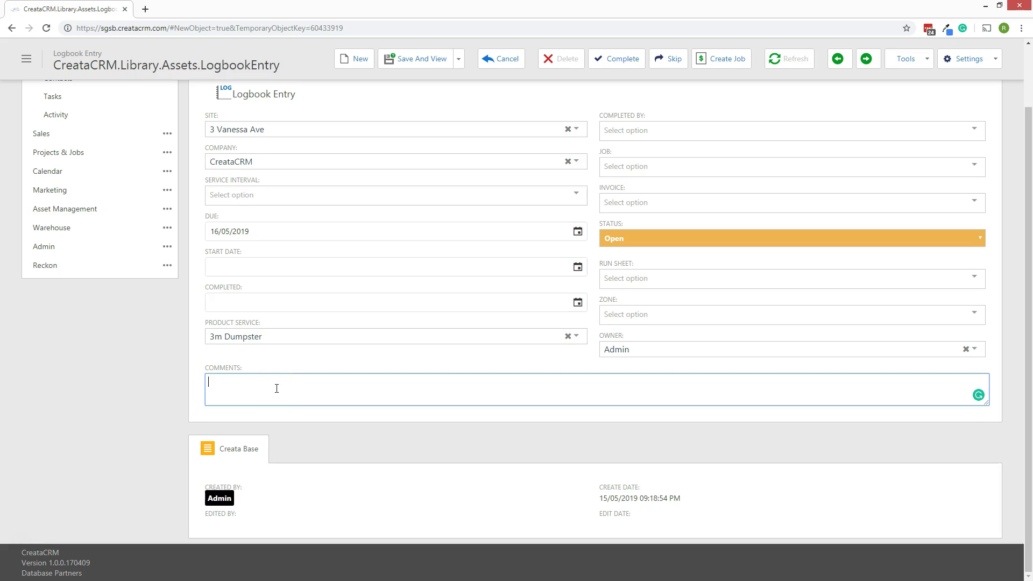
type("Please DRop off at Site, as they are contructing a building")
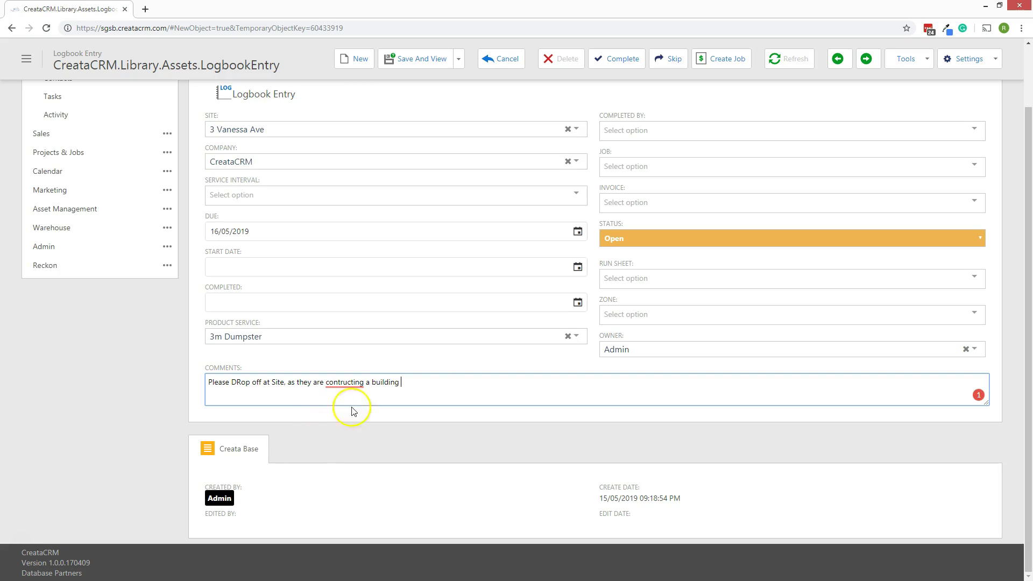
right_click(339, 383)
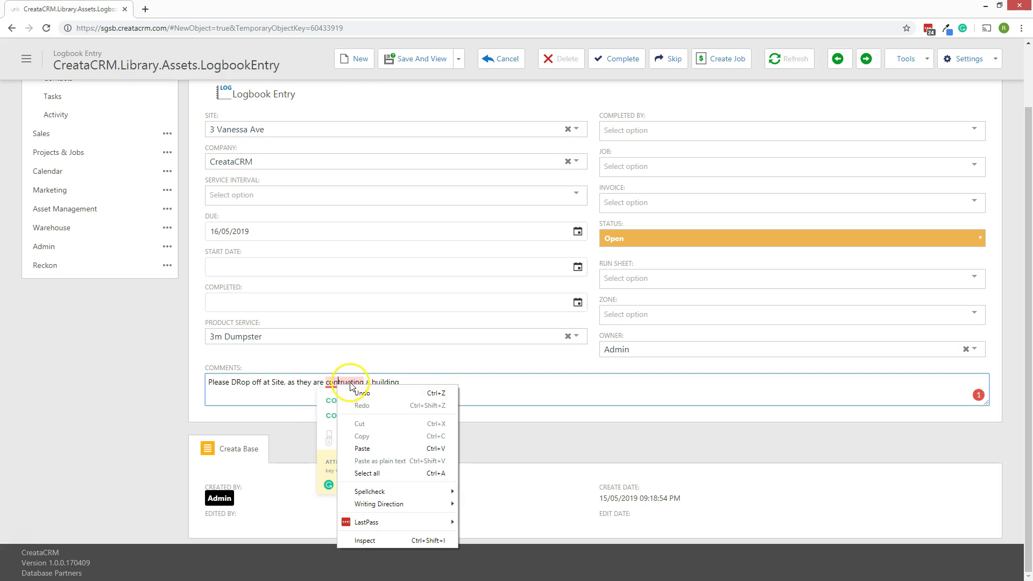
left_click(342, 381)
left_click(365, 401)
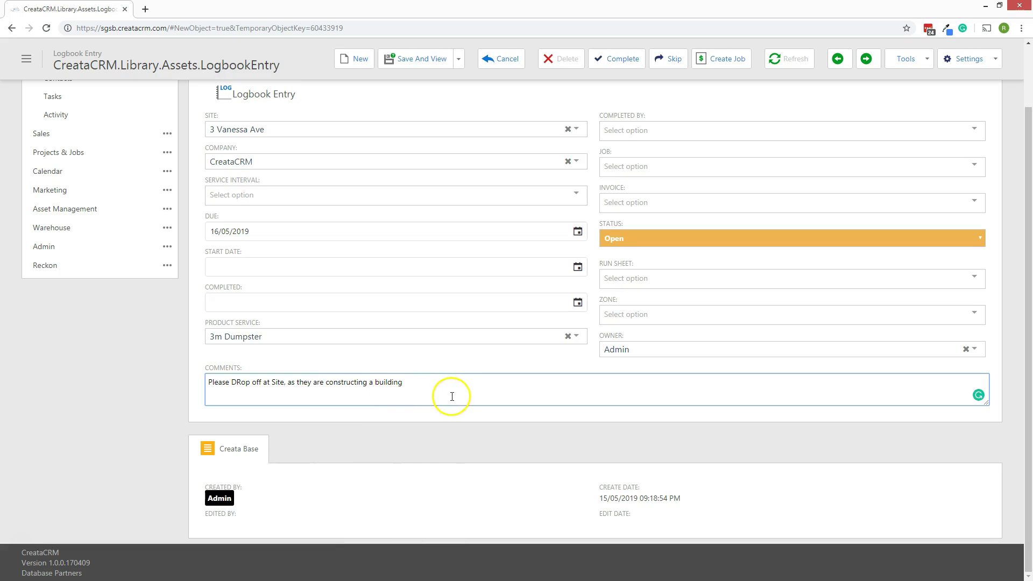
scroll(463, 364, "up", 2)
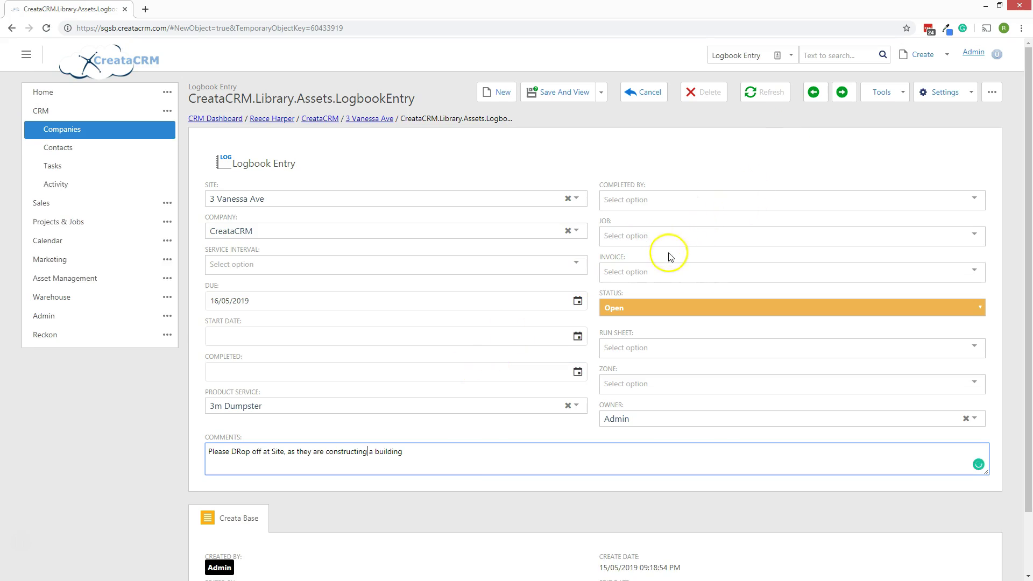
scroll(663, 274, "down", 1)
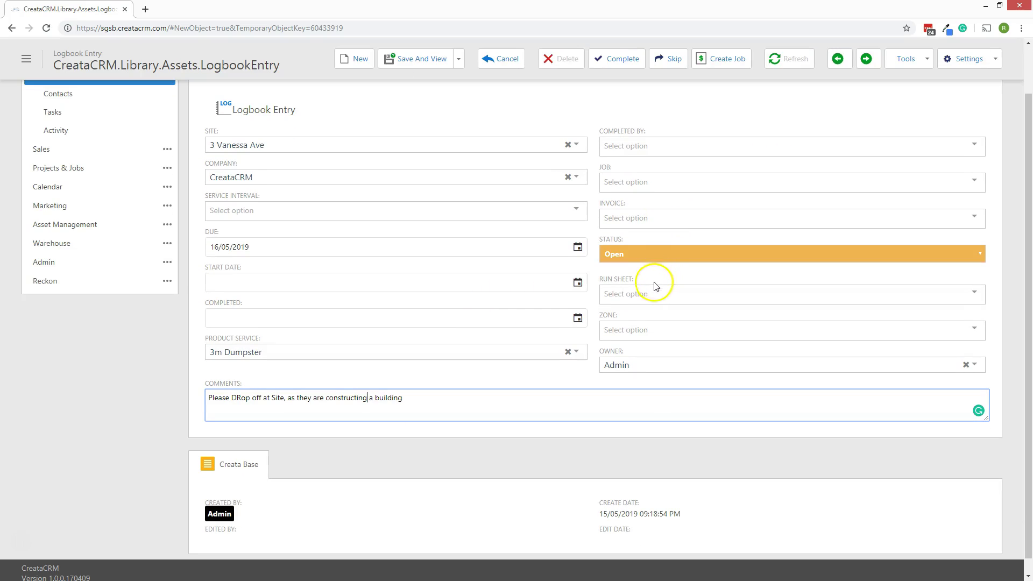
Pick 1 Zone LEONGATHA Skip Bins from the Zone list and User from the Owner list.
left_click(646, 329)
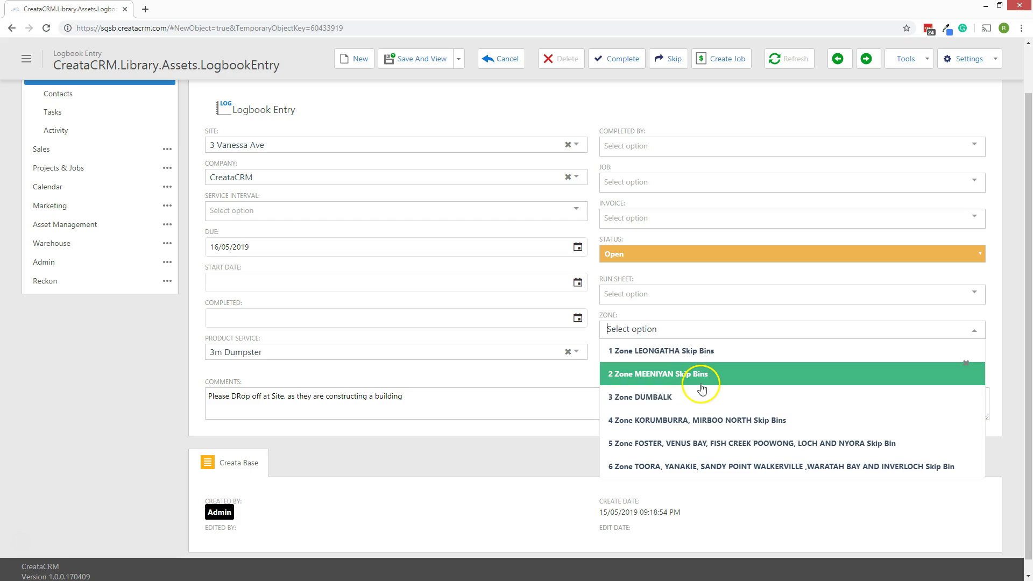
left_click(716, 351)
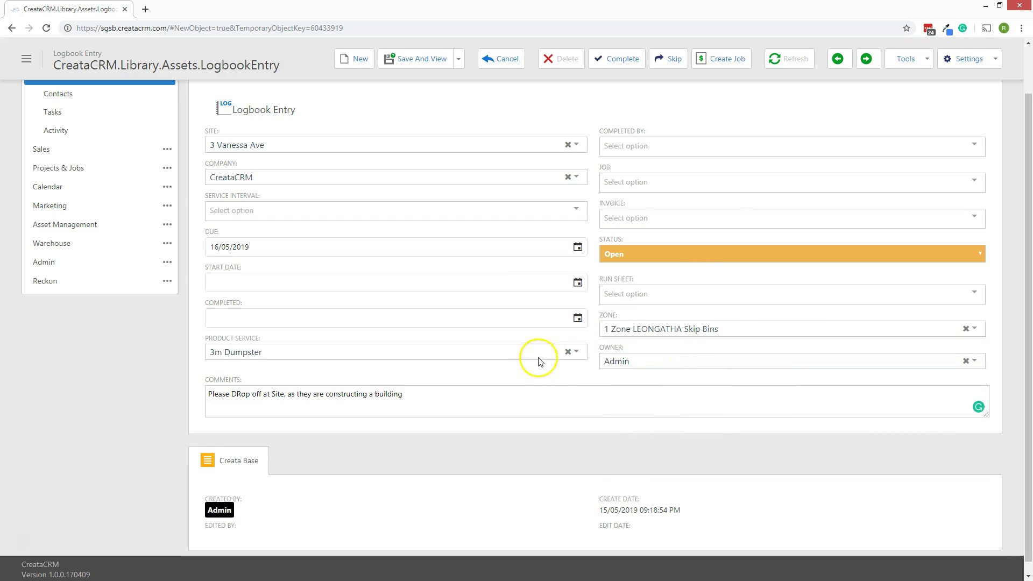
left_click(649, 360)
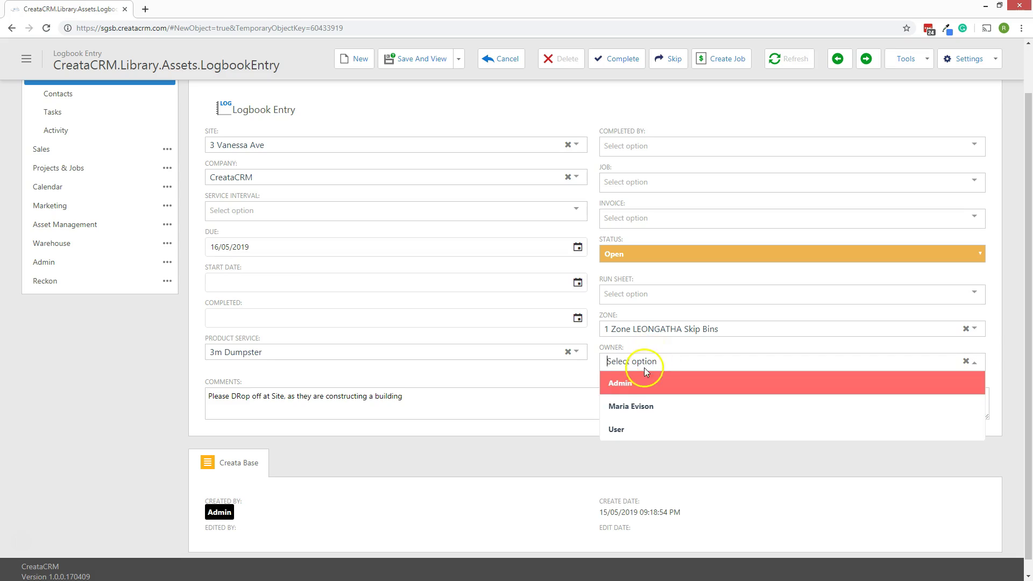
left_click(631, 429)
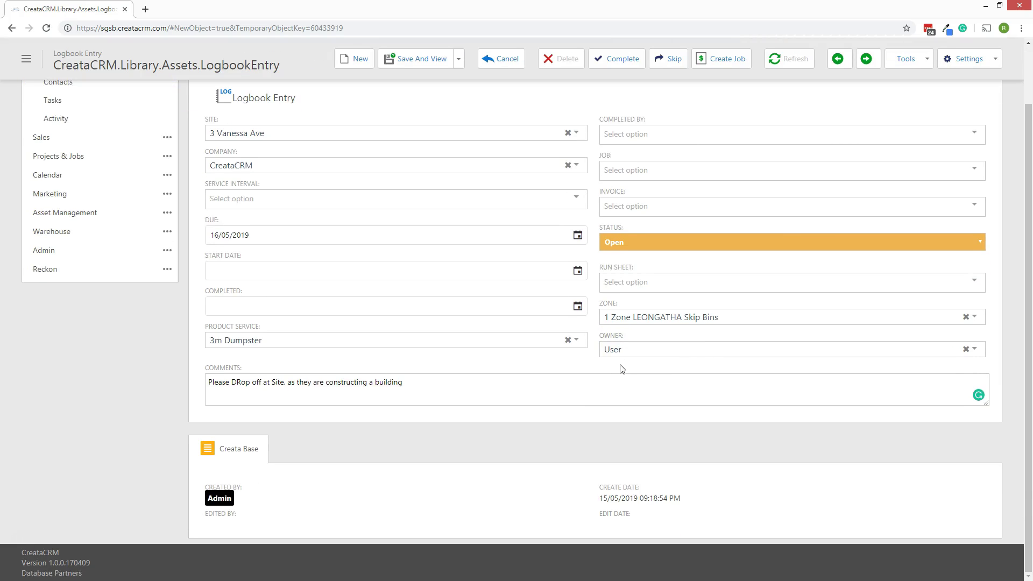
scroll(435, 215, "up", 2)
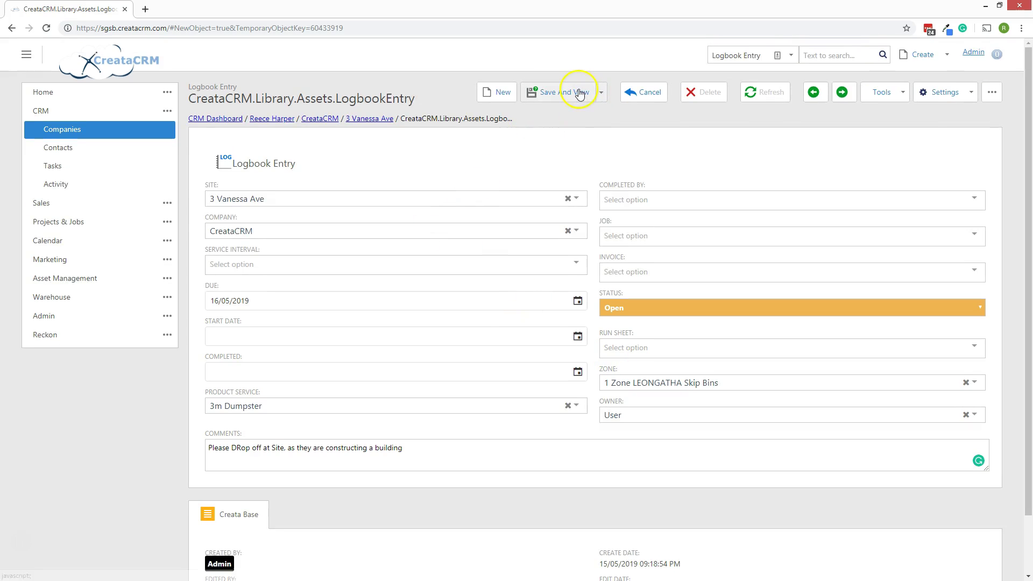
Save the logbook entry with Save And View, then go to the Asset Management dashboard.
left_click(579, 92)
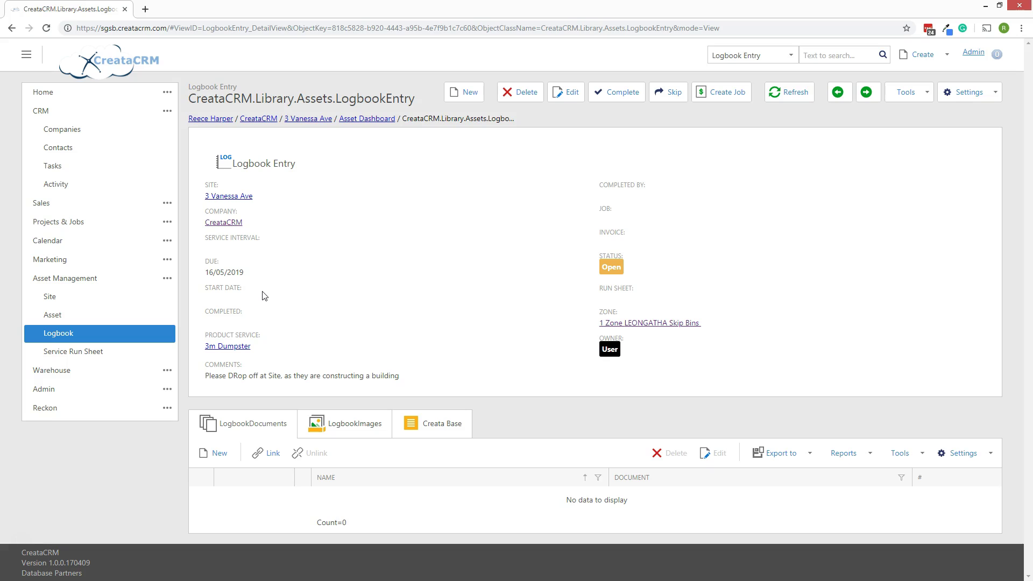
left_click(76, 278)
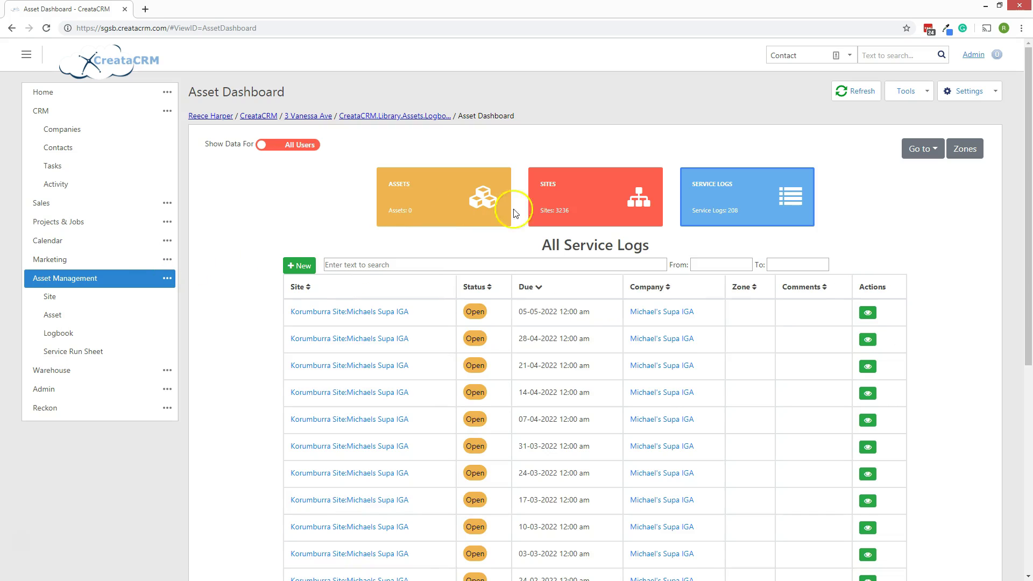
Collapse Asset Management and open Logbook to list the 207 open entries.
scroll(733, 269, "down", 3)
scroll(739, 301, "up", 3)
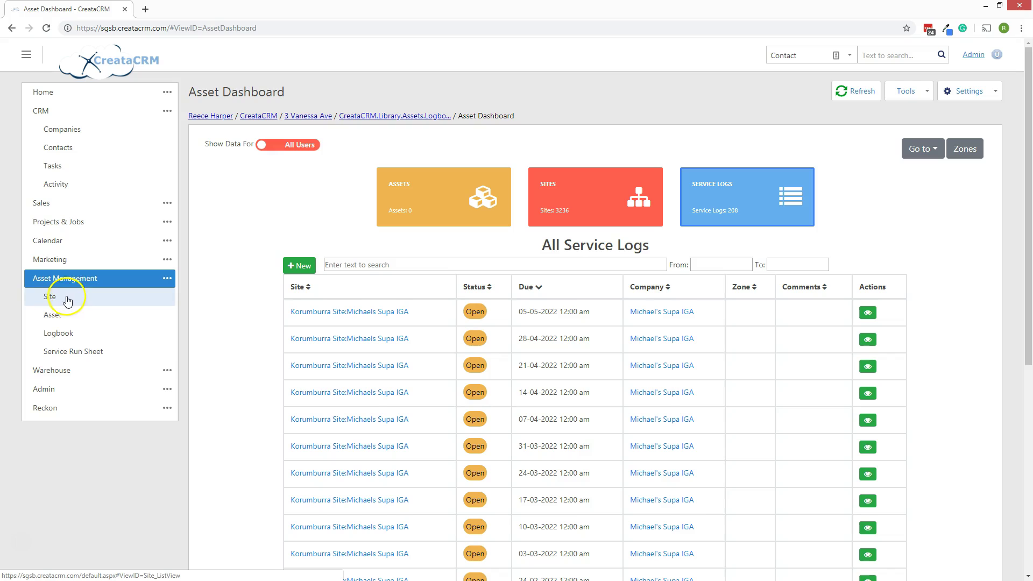
left_click(165, 279)
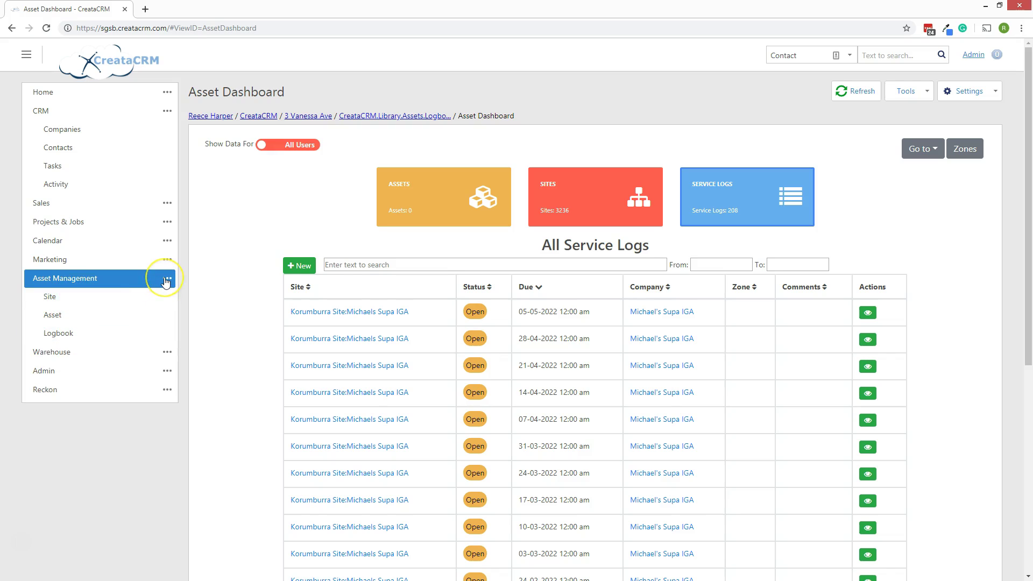
left_click(69, 330)
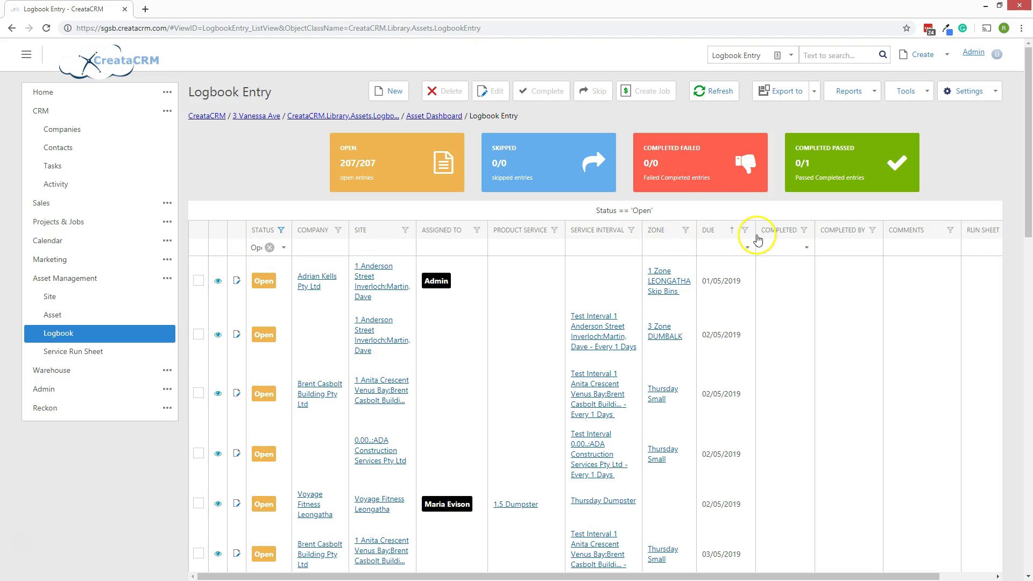
Filter the Due column to This Week, leaving 5 of the 207 open entries.
left_click_drag(883, 330, 904, 437)
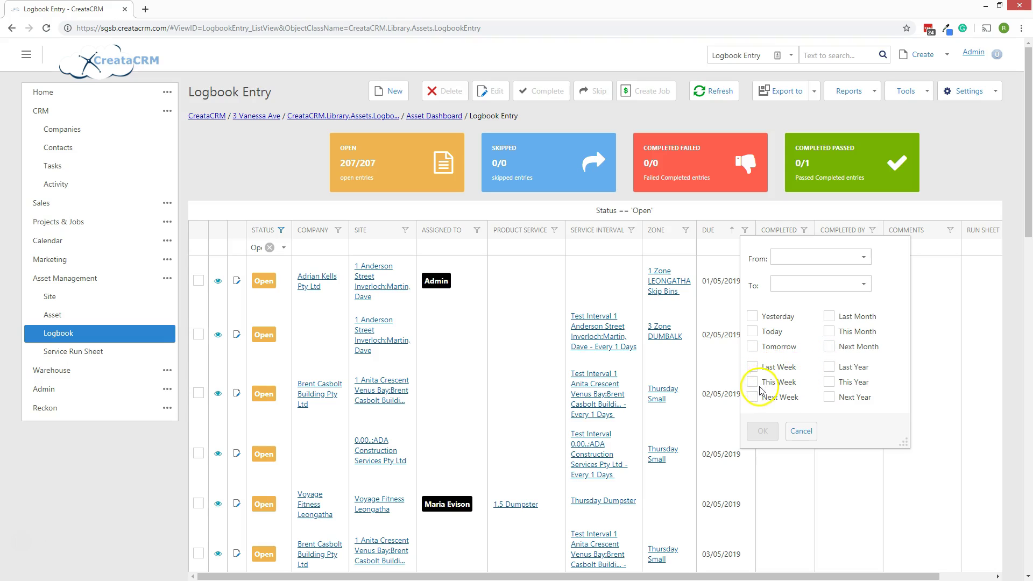
left_click(763, 431)
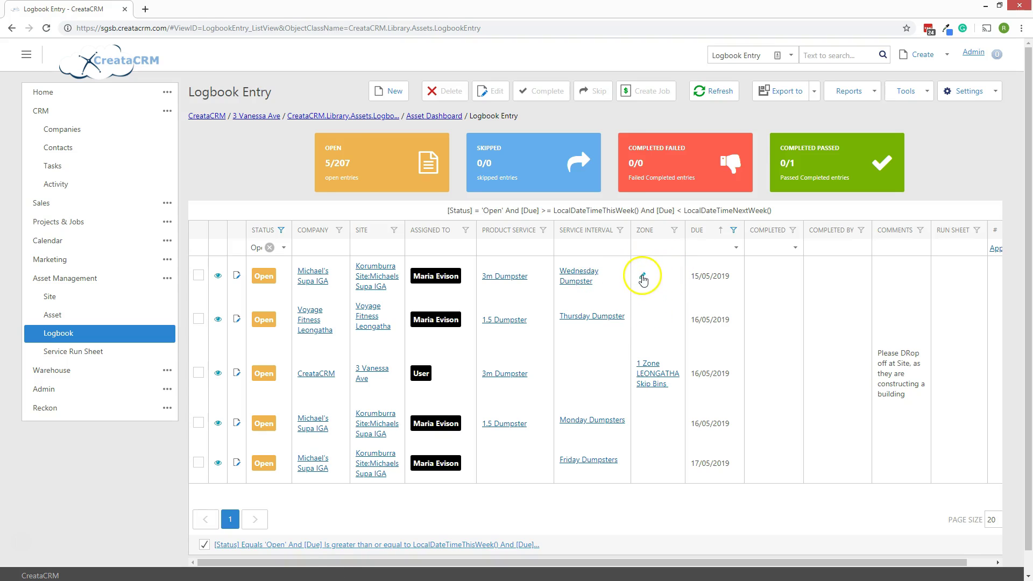
Edit the first two rows' Zone cells in-line to 1 Zone LEONGATHA Skip Bins.
left_click(642, 278)
left_click(673, 273)
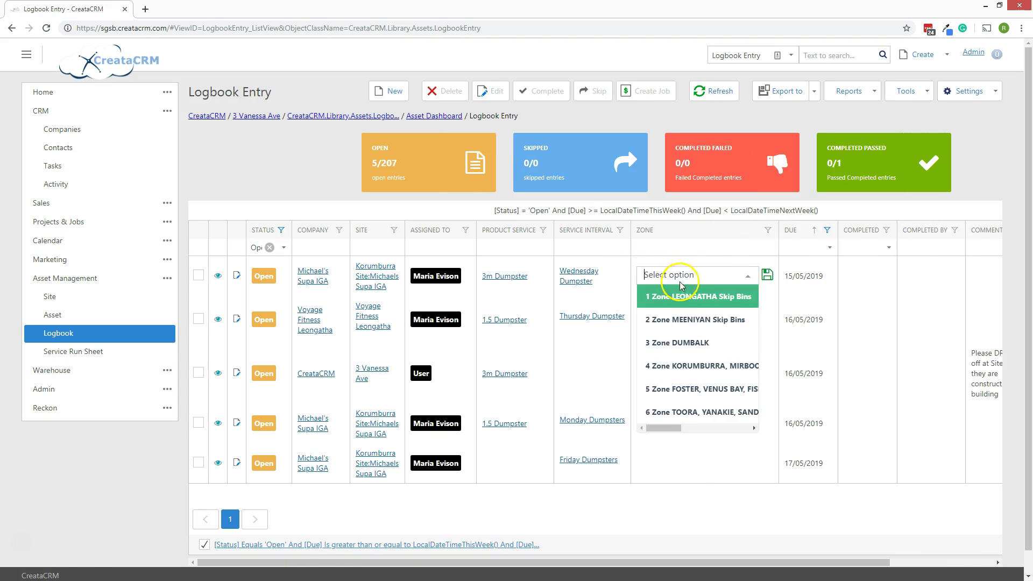
left_click(715, 297)
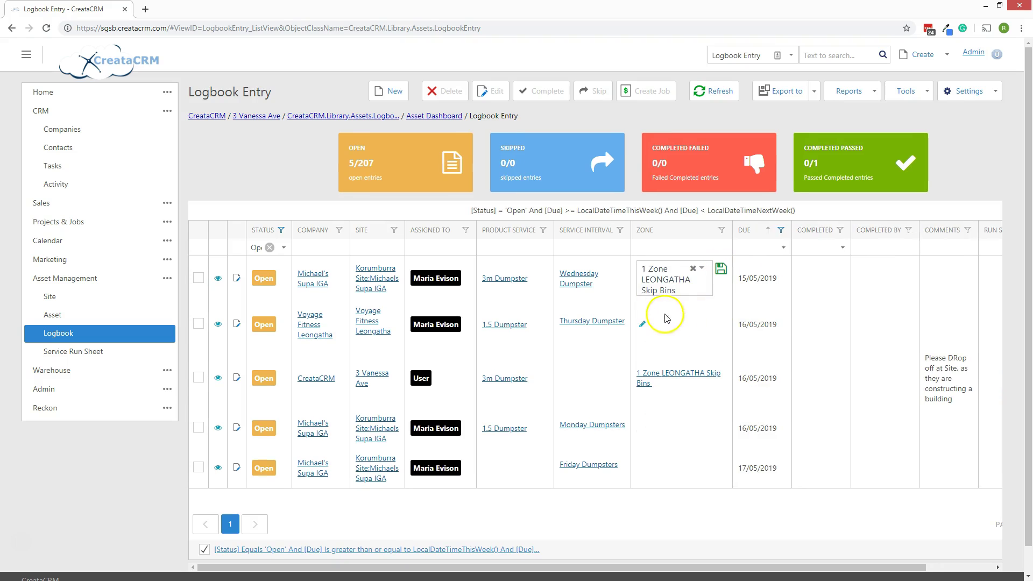
left_click(642, 324)
left_click(702, 323)
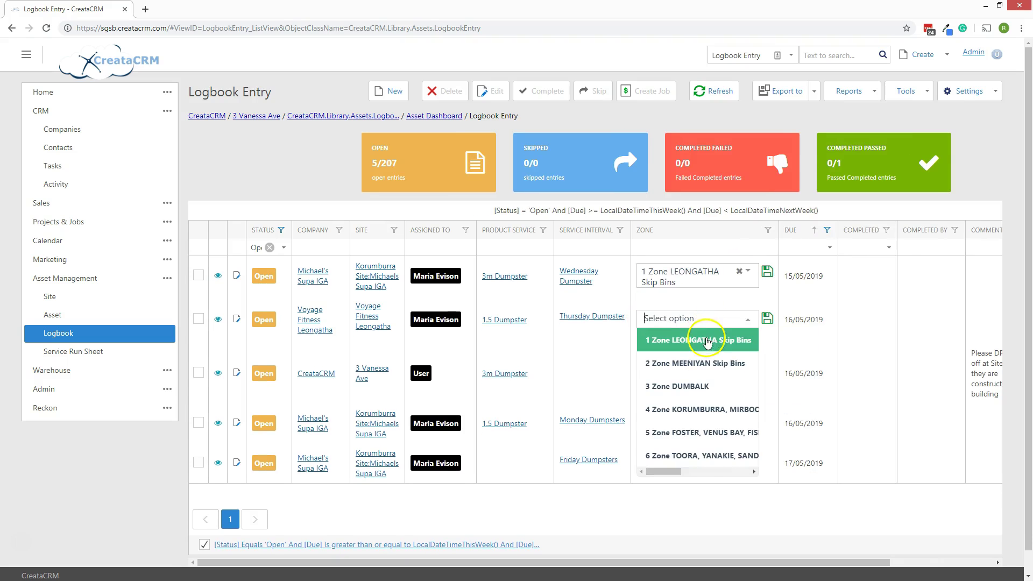
left_click(707, 348)
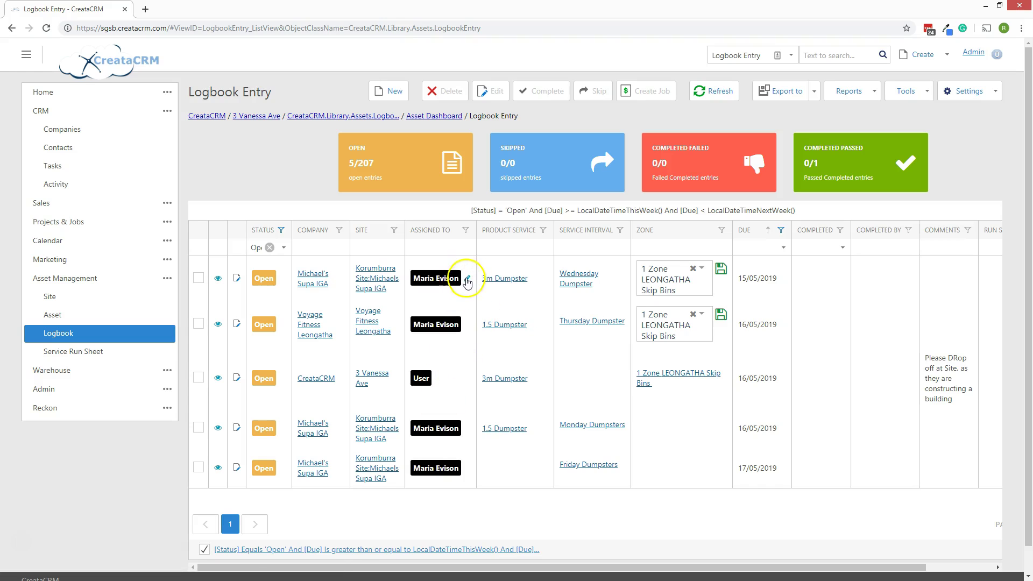
Reassign the first due-this-week entry to User and save the change.
left_click(466, 278)
left_click(443, 272)
left_click(446, 279)
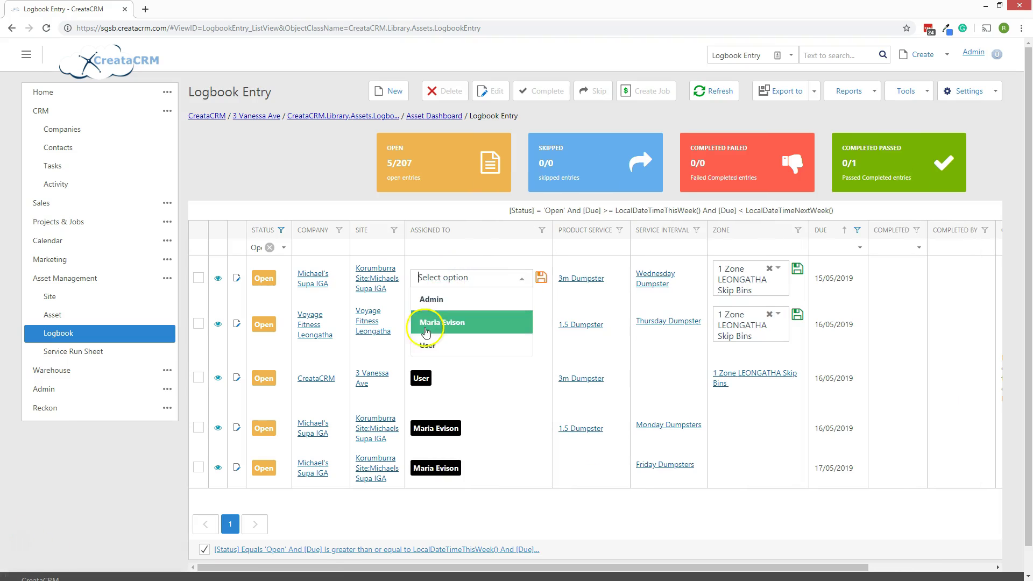
left_click(425, 344)
left_click(464, 278)
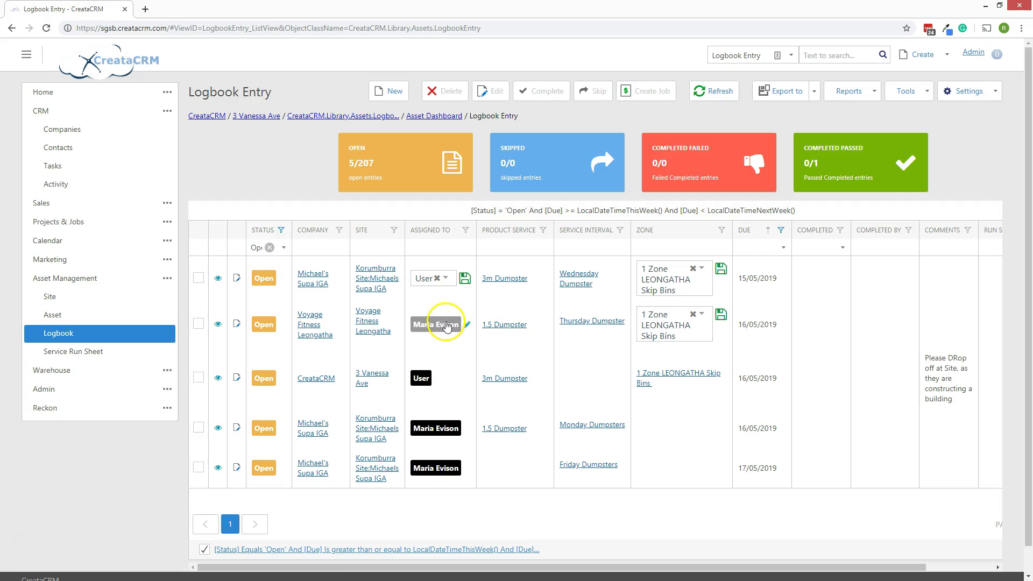
left_click(436, 324)
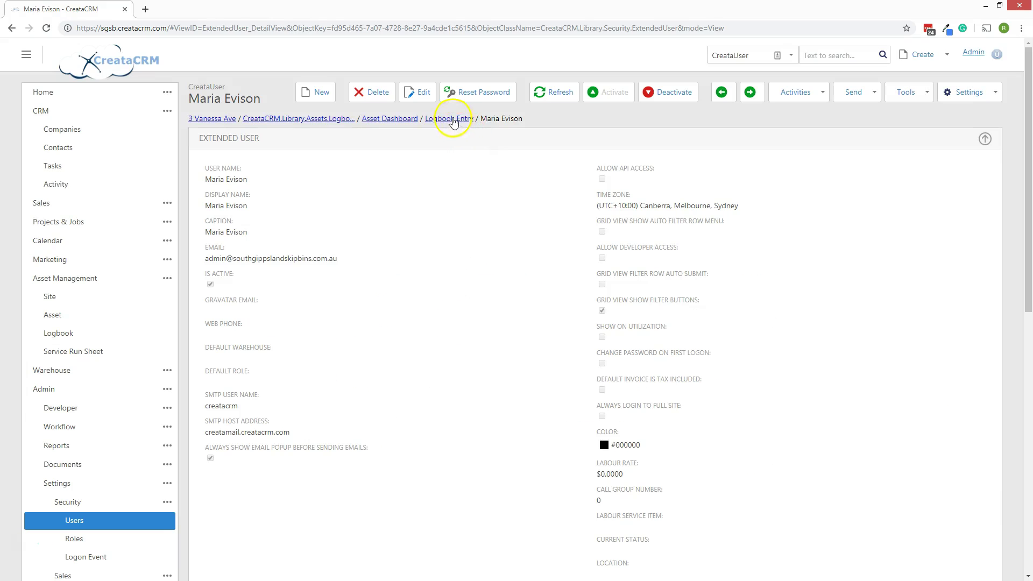
left_click(451, 119)
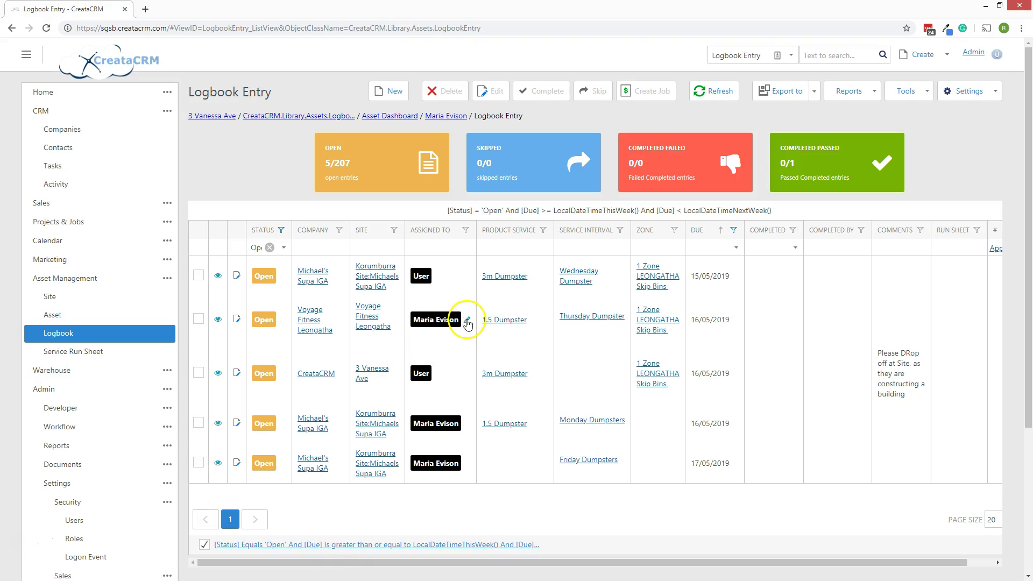
Reassign the second and fourth due-this-week entries to User as well.
left_click(463, 318)
left_click(443, 316)
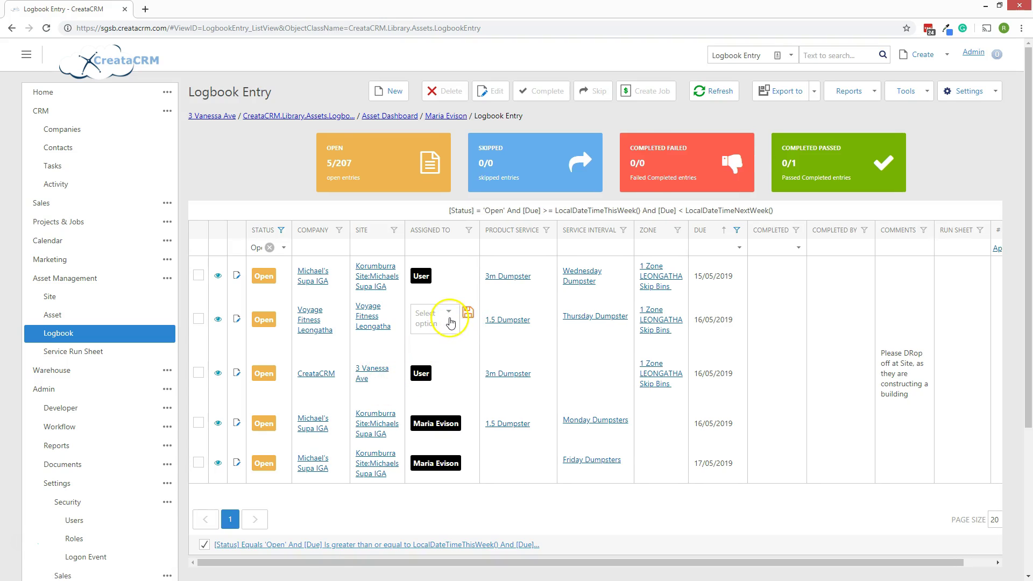
left_click(450, 321)
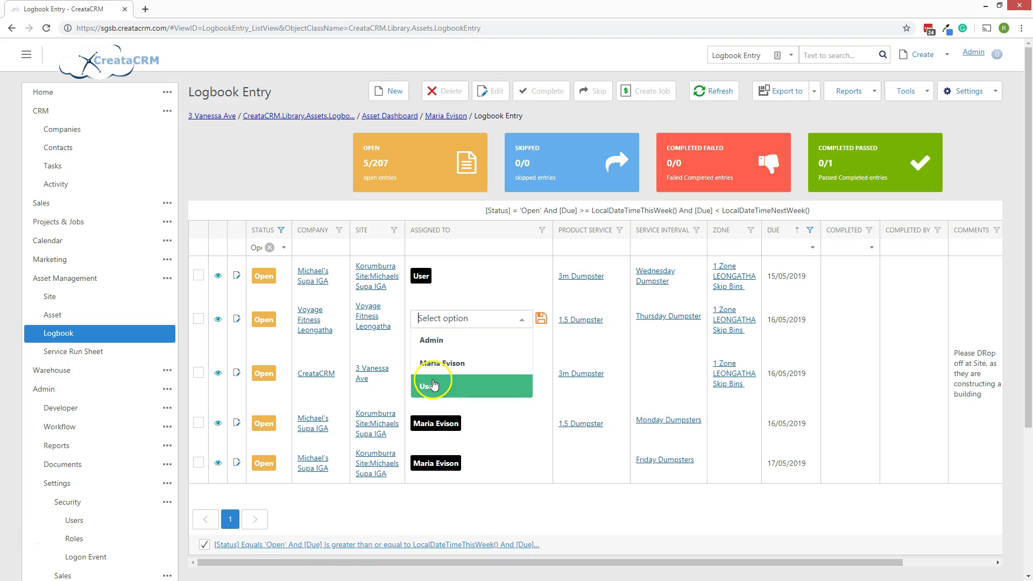
left_click(433, 385)
left_click(469, 425)
left_click(441, 424)
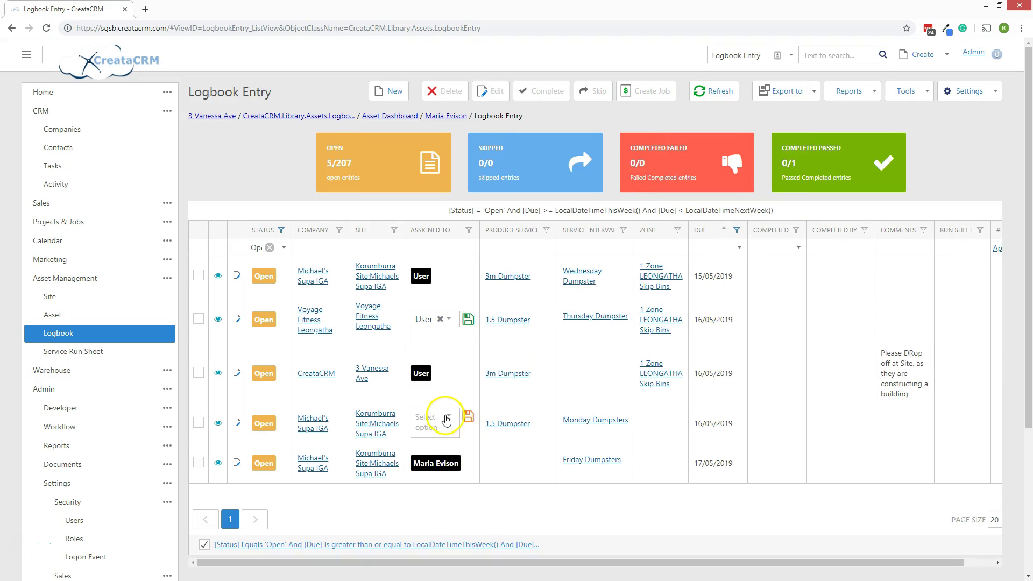
left_click(447, 419)
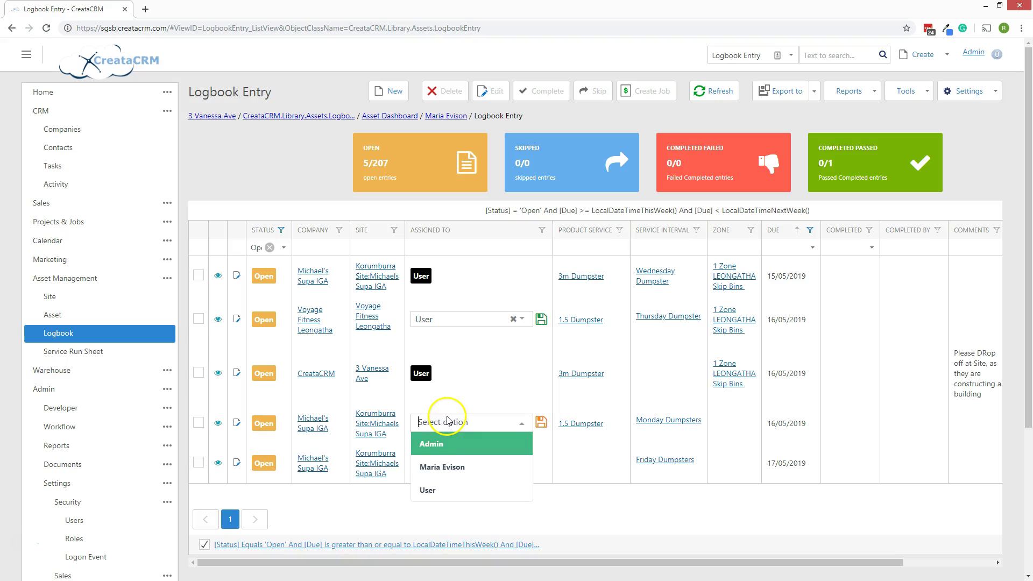
left_click(441, 491)
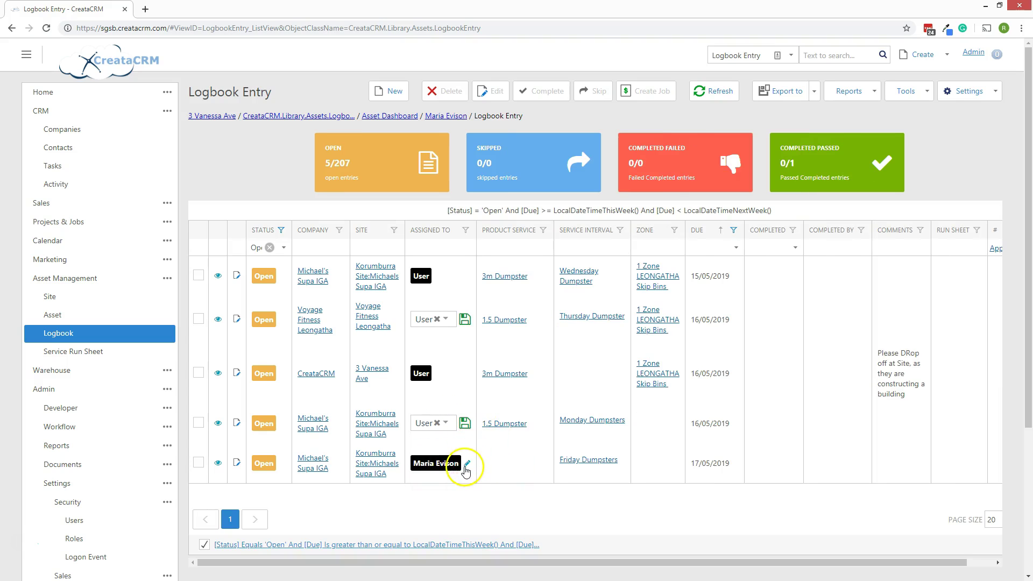
Assign the Friday Dumpsters entry due 17/05/2019 to the chosen staff member and save.
left_click(466, 466)
left_click(459, 470)
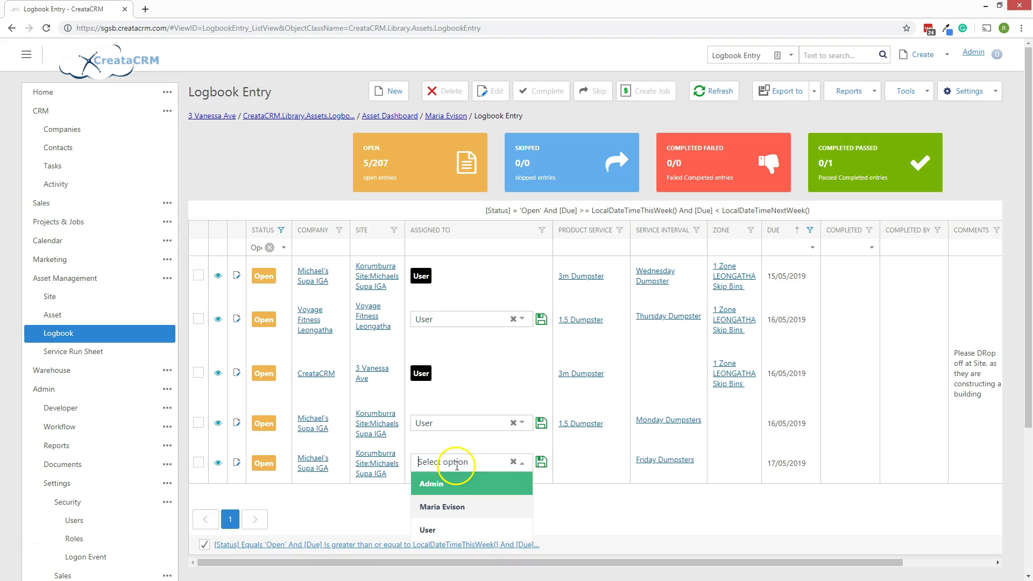
left_click(436, 526)
left_click(463, 464)
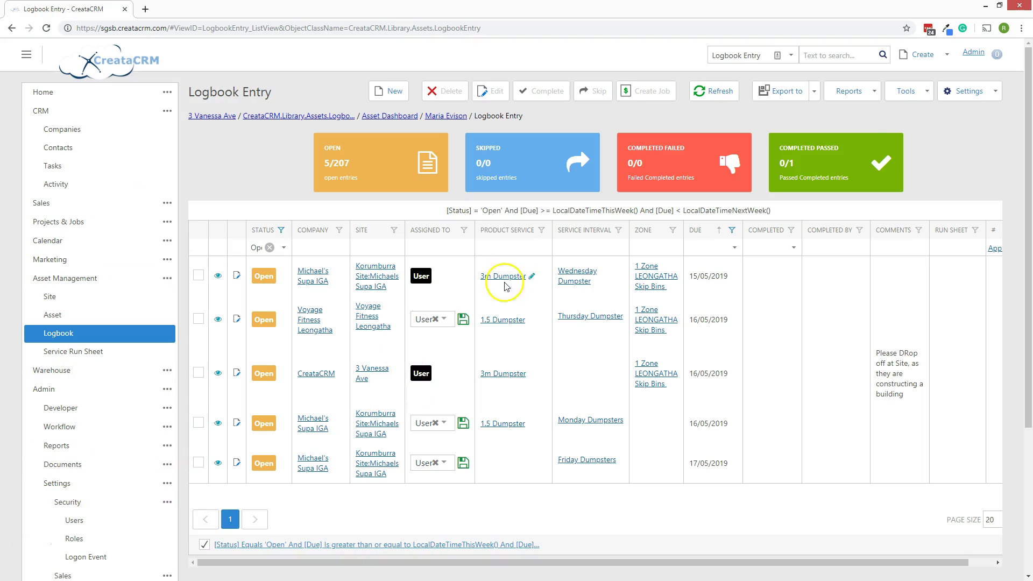
Select all five open logbook entries and build a run sheet for 1 Zone LEONGATHA Skip Bins.
left_click(899, 94)
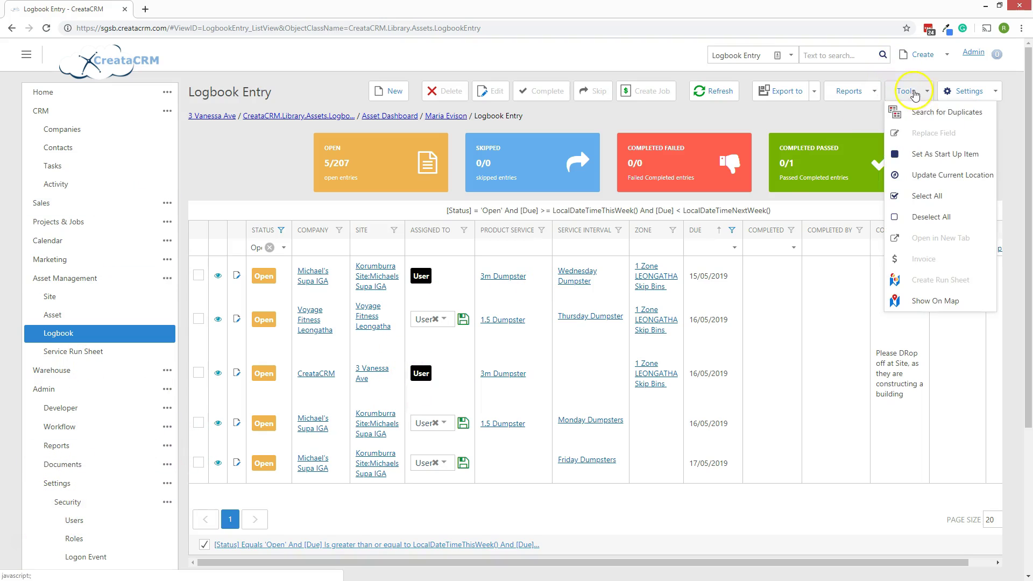
left_click(924, 199)
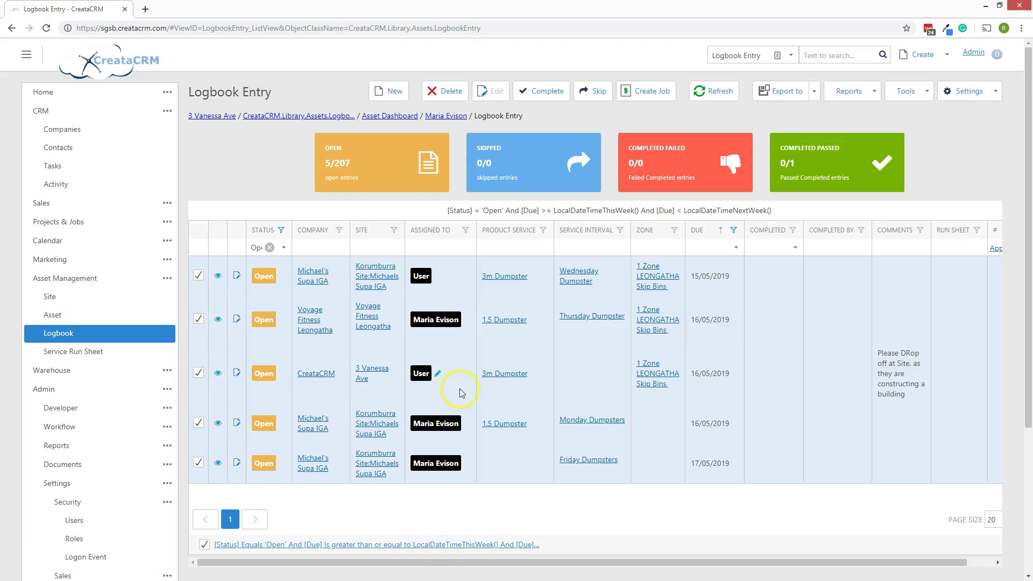
left_click_drag(627, 562, 670, 561)
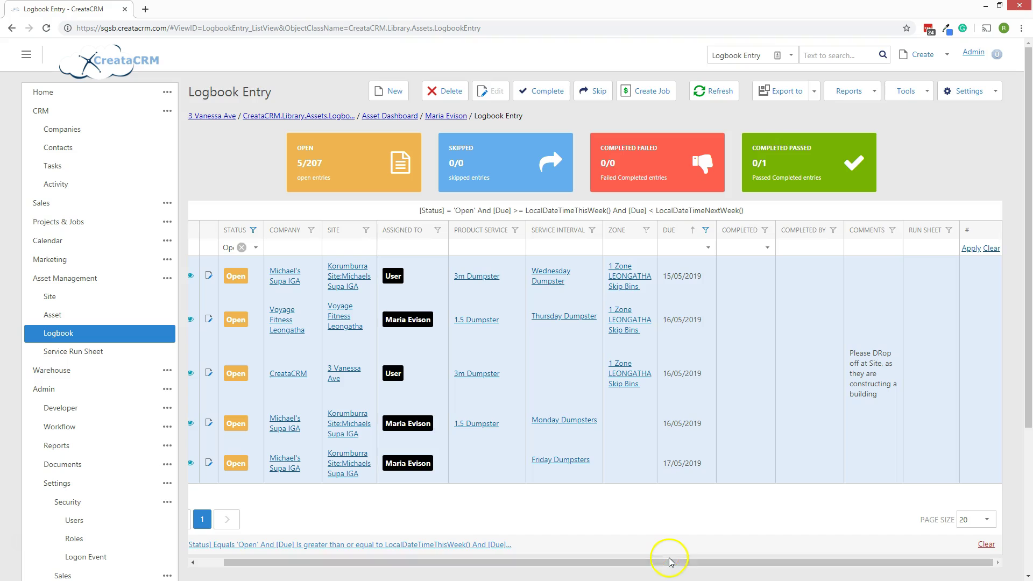
left_click(909, 92)
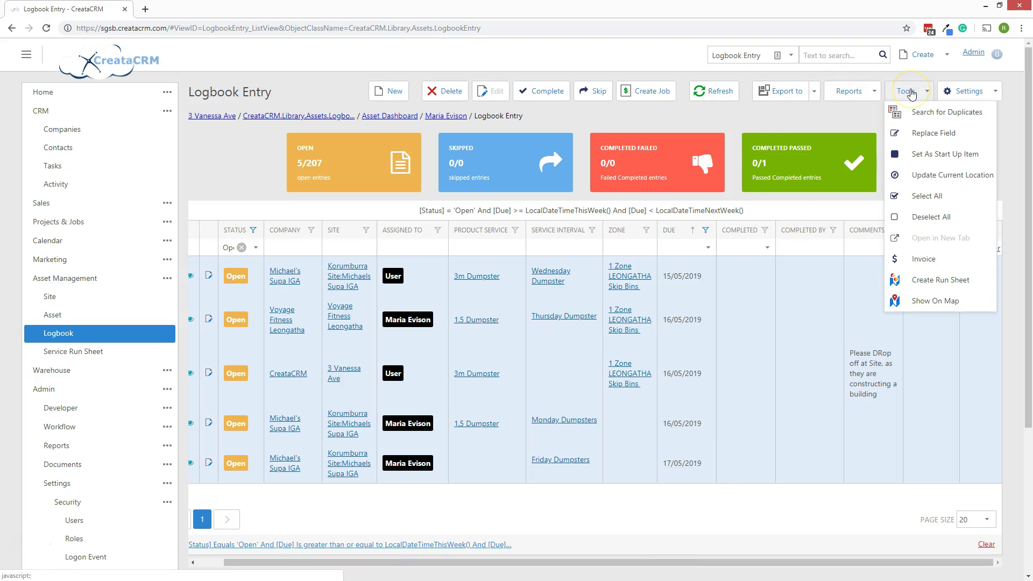
left_click(976, 279)
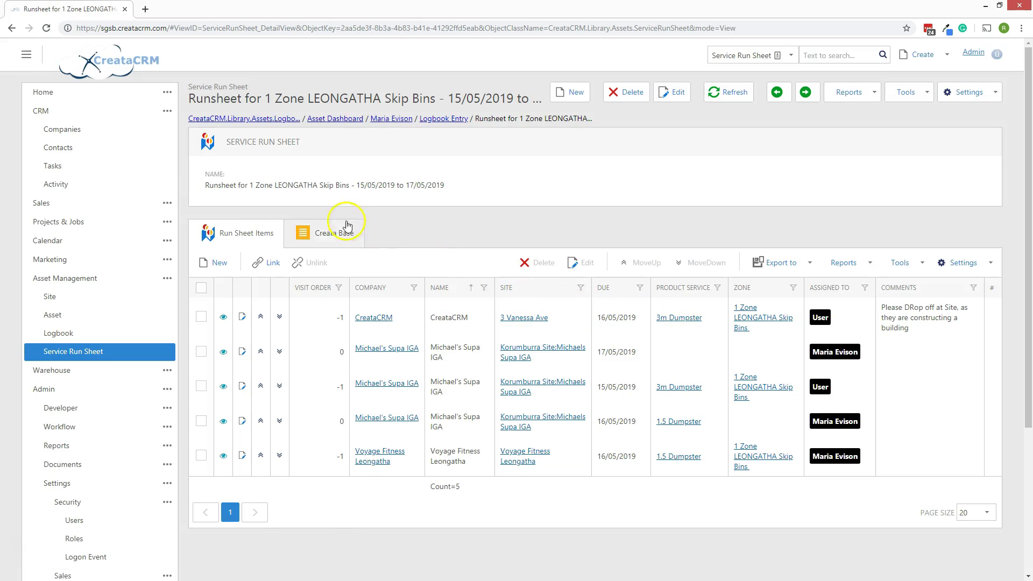
Renumber the five stops' visit orders 1 to 5, sort by Visit Order, and put Voyage Fitness Leongatha third.
left_click_drag(249, 185, 436, 187)
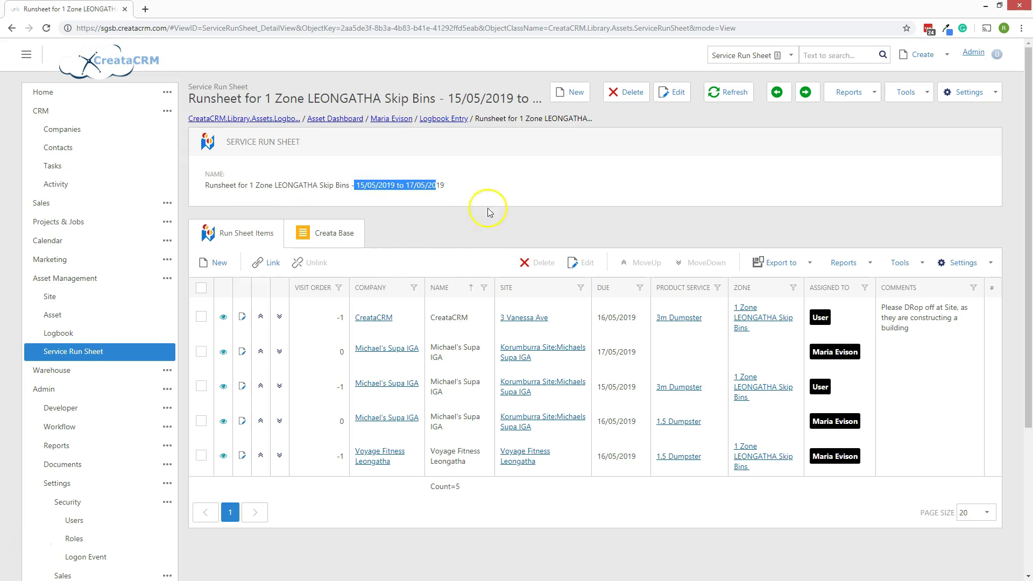
left_click(440, 183)
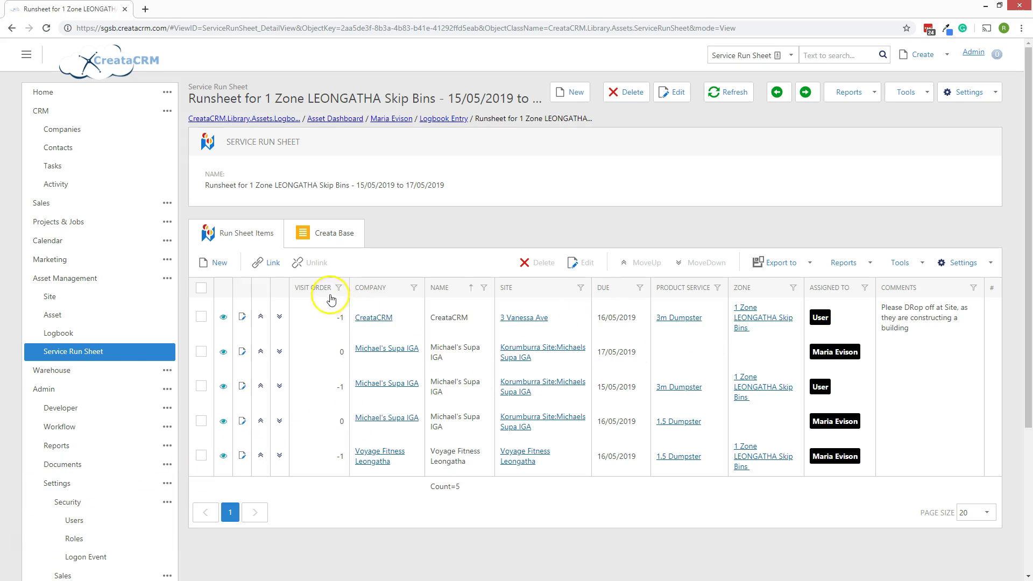
left_click(261, 316)
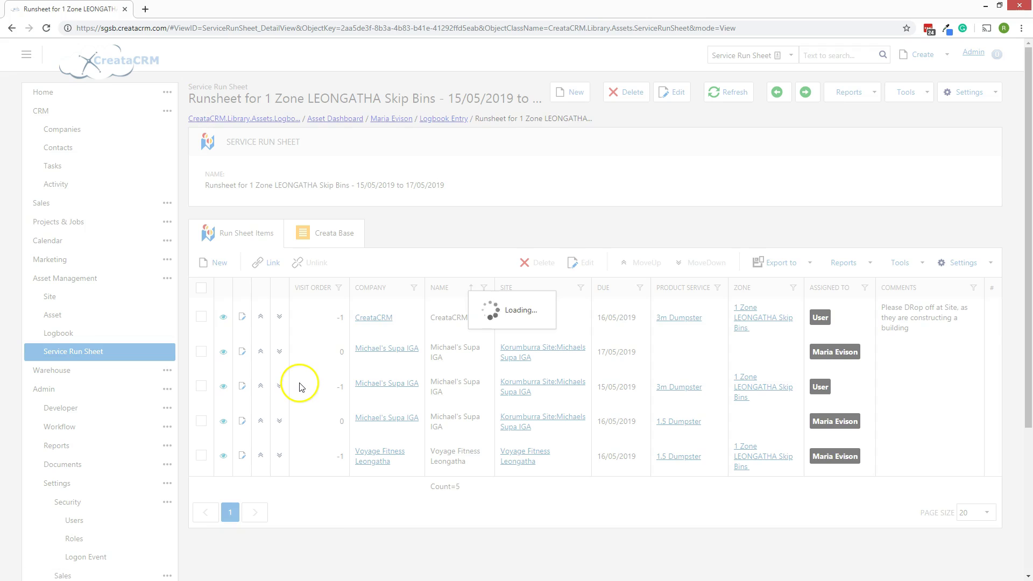
left_click(262, 319)
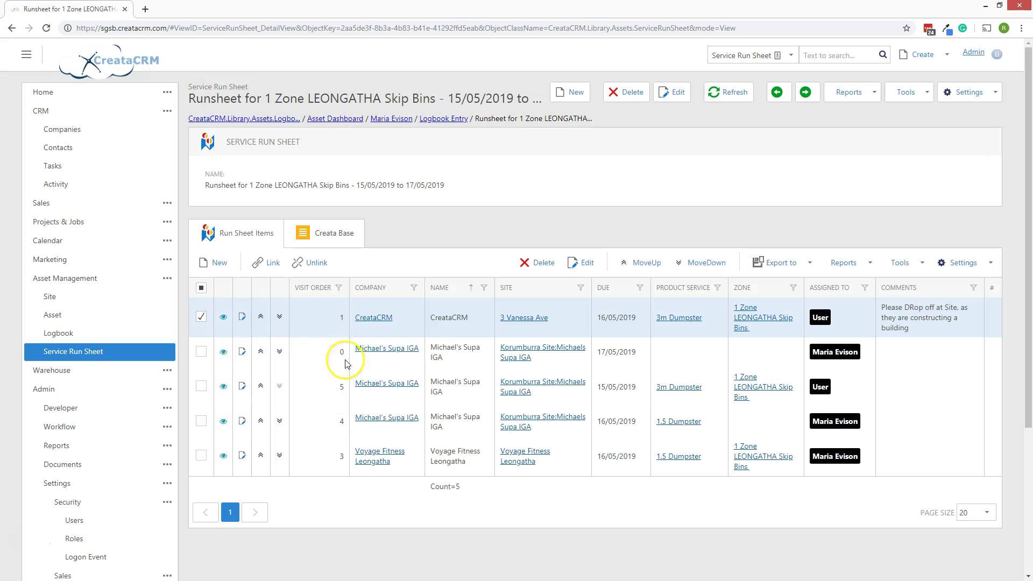
left_click(319, 287)
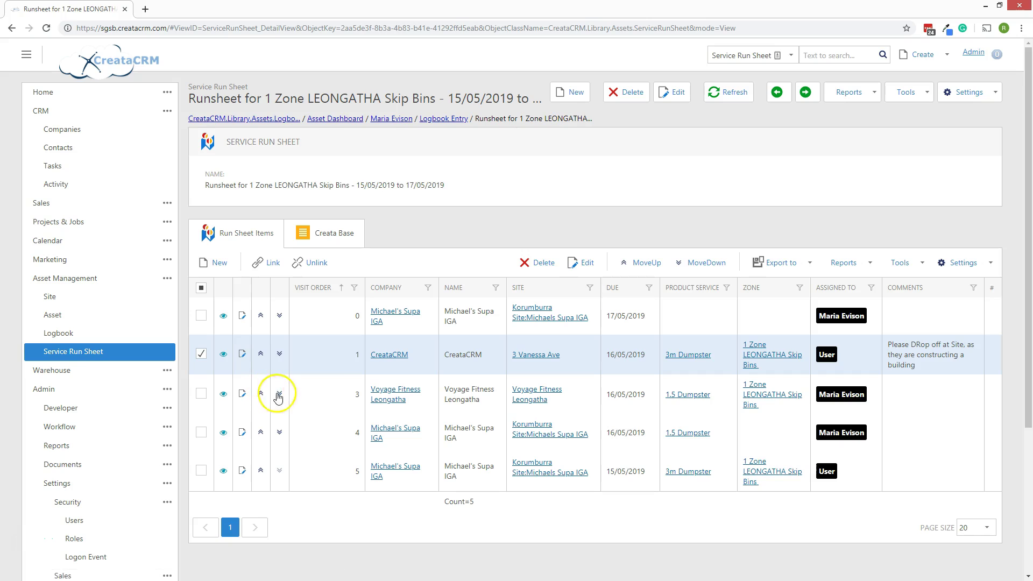
left_click(262, 394)
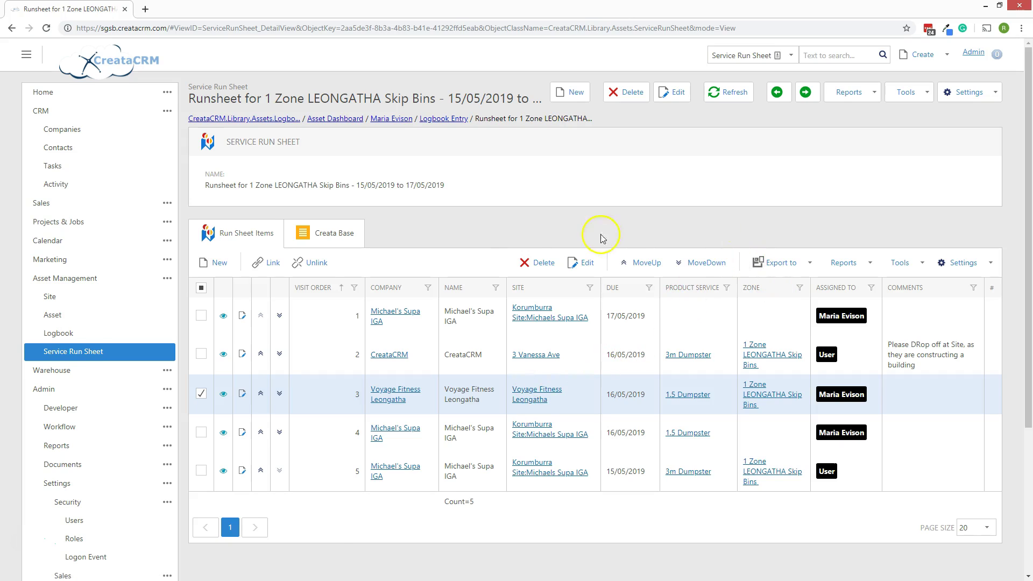
scroll(506, 269, "down", 4)
scroll(513, 284, "up", 4)
Preview the run sheet's date-grouped report, then export its five stops as Run Sheet Items.xlsx.
left_click(860, 94)
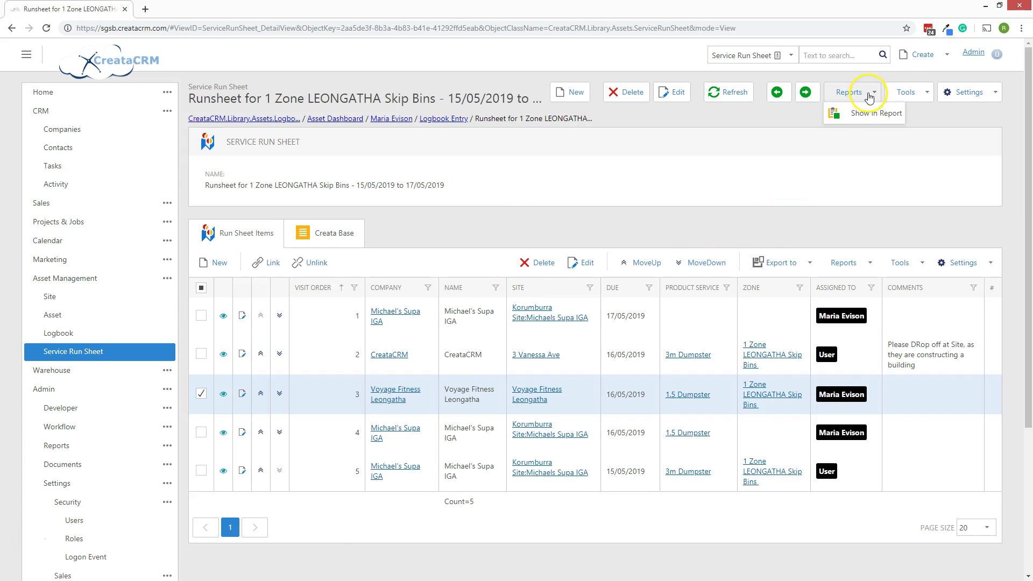
left_click(892, 119)
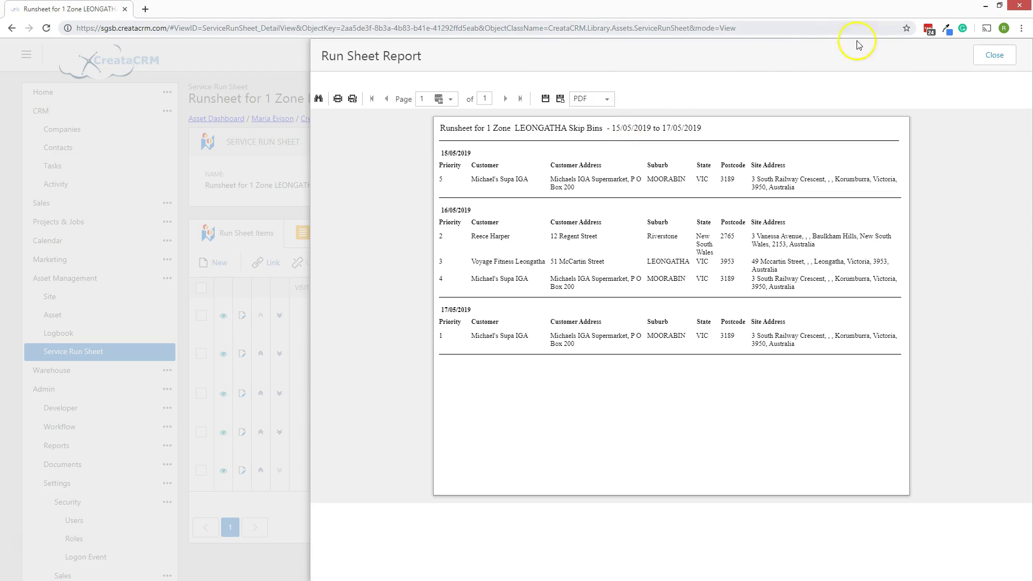
left_click(989, 55)
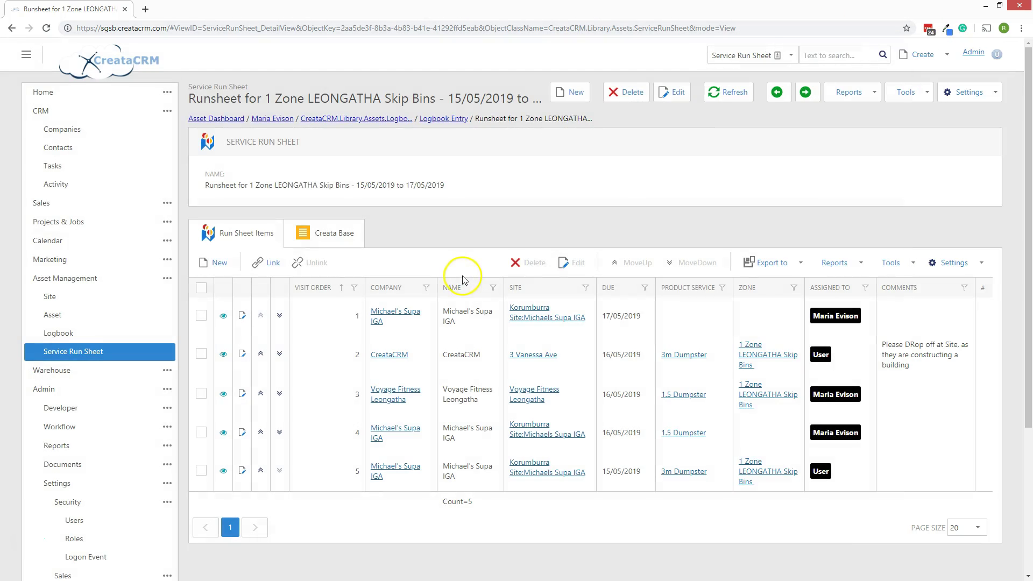
left_click(788, 263)
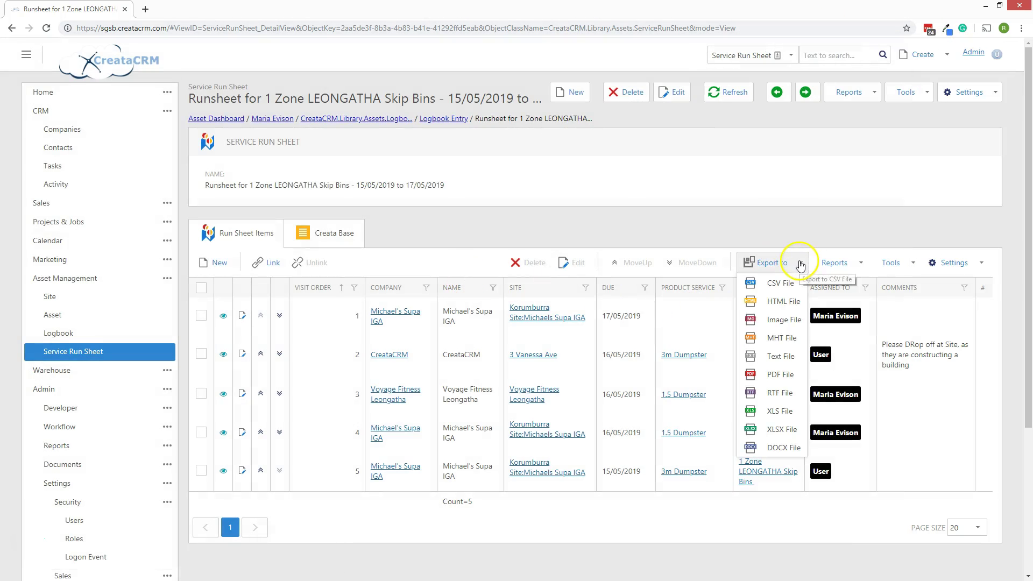
left_click(781, 429)
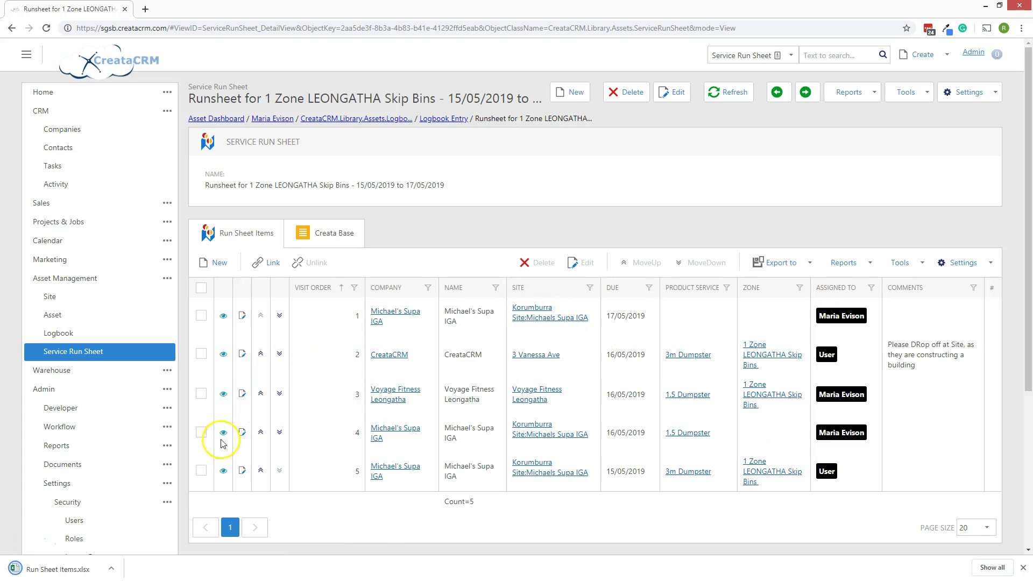
left_click(59, 568)
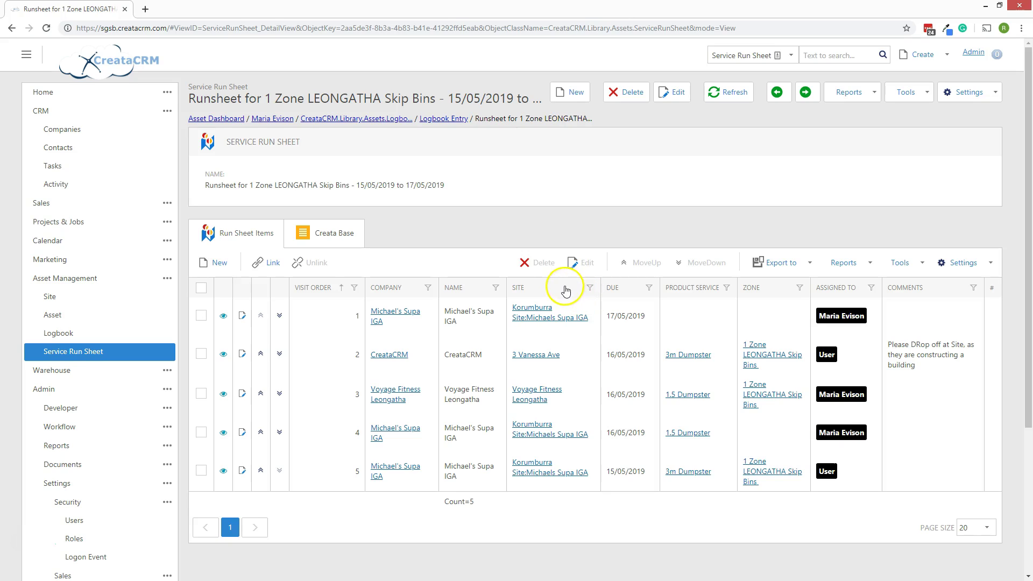
Filter the Logbook Entry list's Run Sheet column to Runsheet for 1 Zone LEONGATHA Skip Bins.
left_click(450, 119)
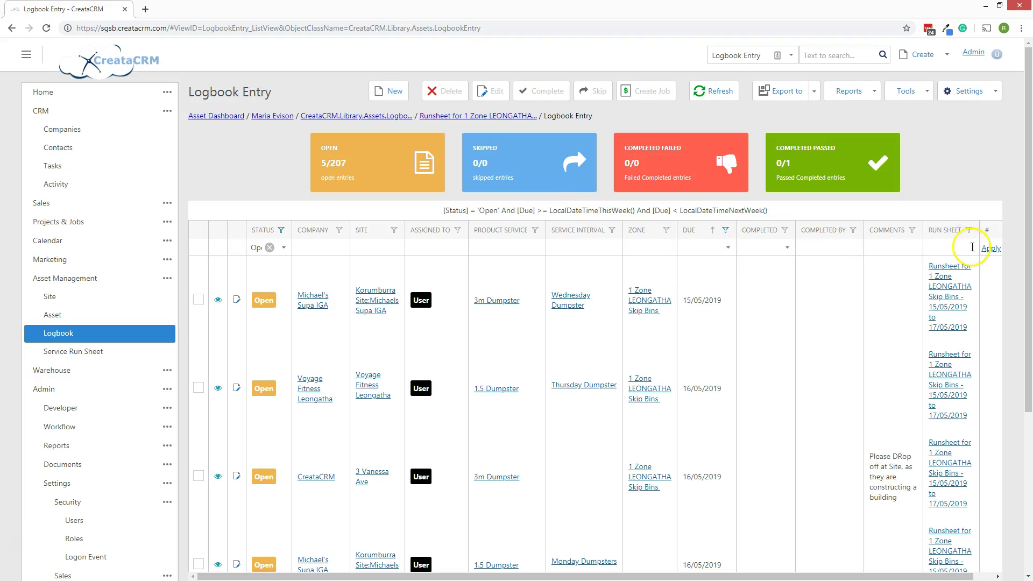
left_click(969, 230)
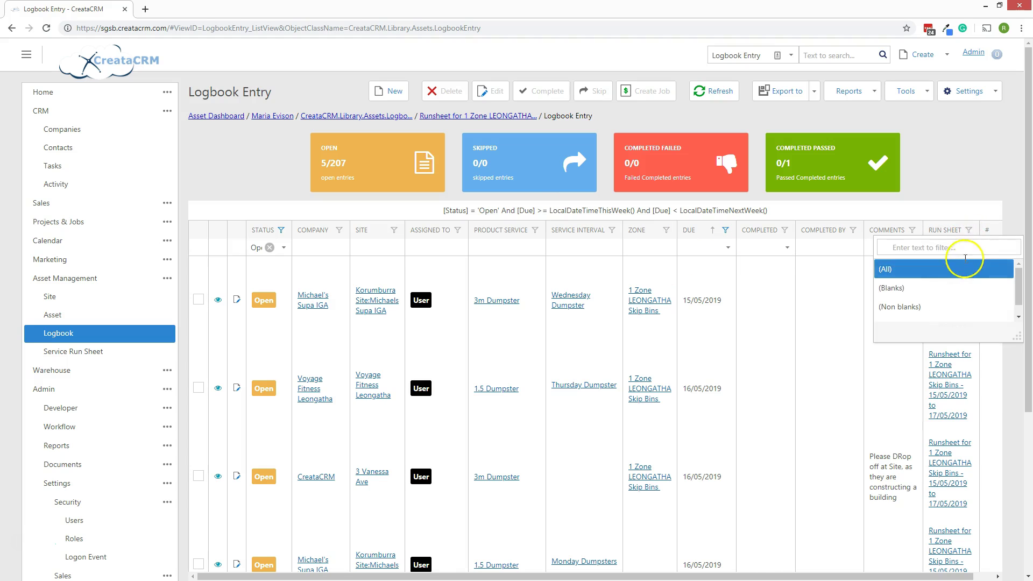
scroll(999, 321, "down", 1)
left_click(998, 313)
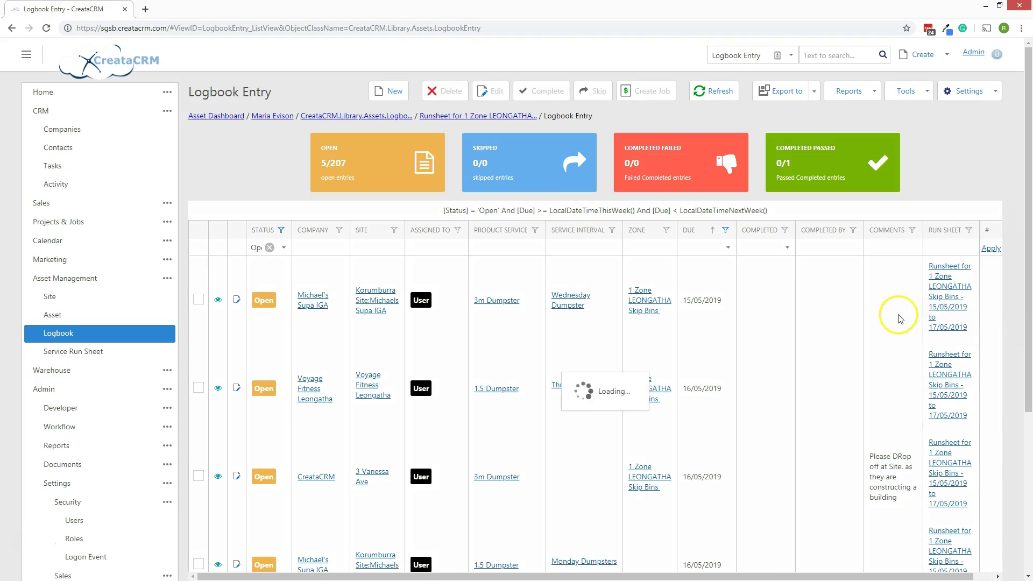
scroll(850, 322, "down", 5)
scroll(848, 337, "up", 5)
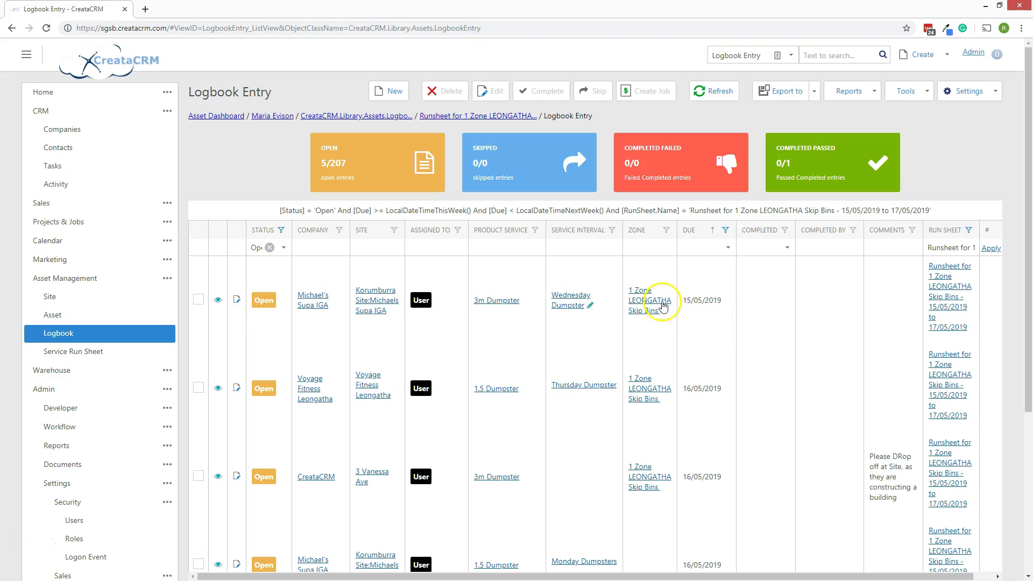
Skip the first Leongatha logbook entry from its details view.
left_click(772, 306)
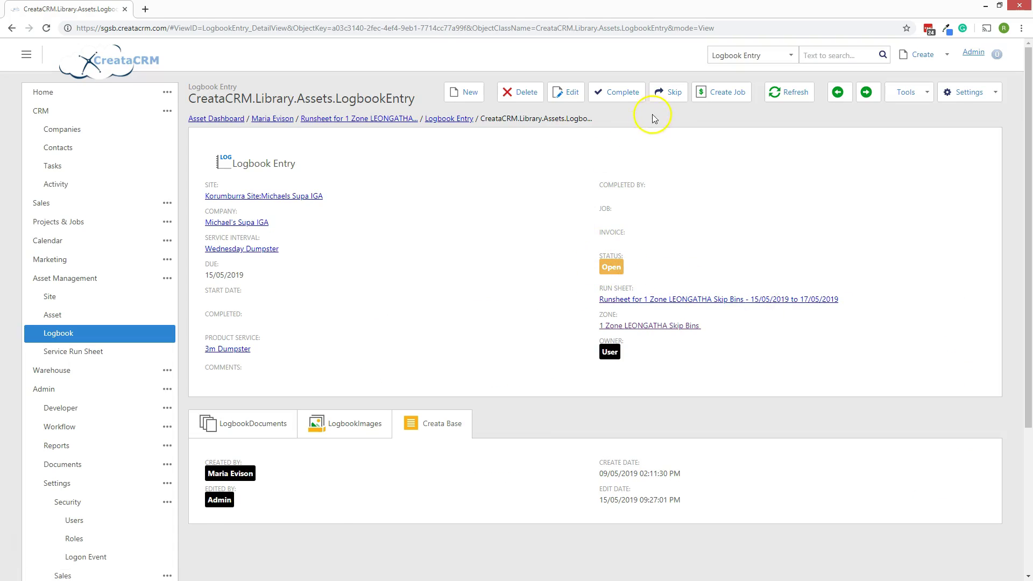
left_click(669, 101)
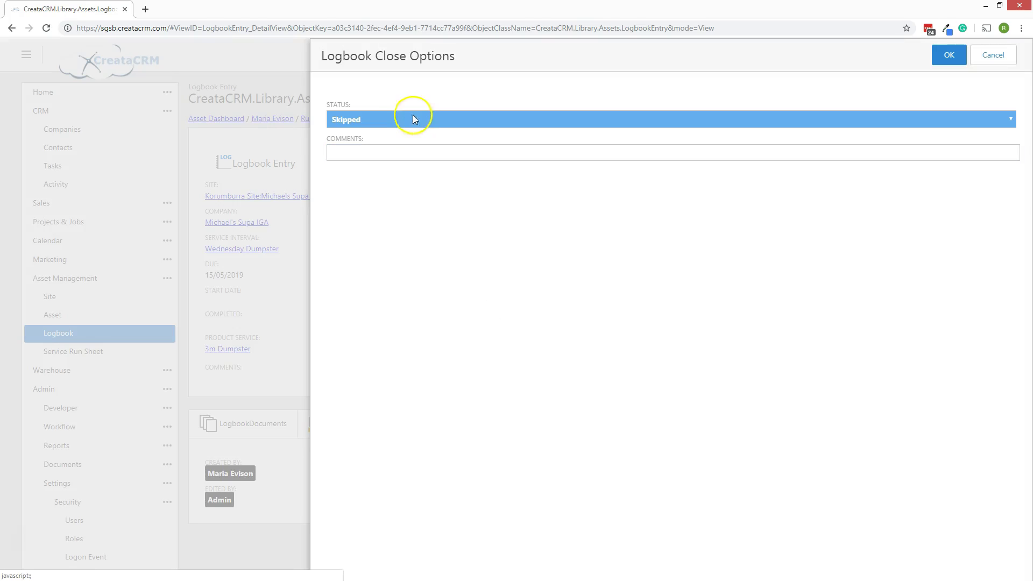
left_click(383, 151)
left_click(946, 56)
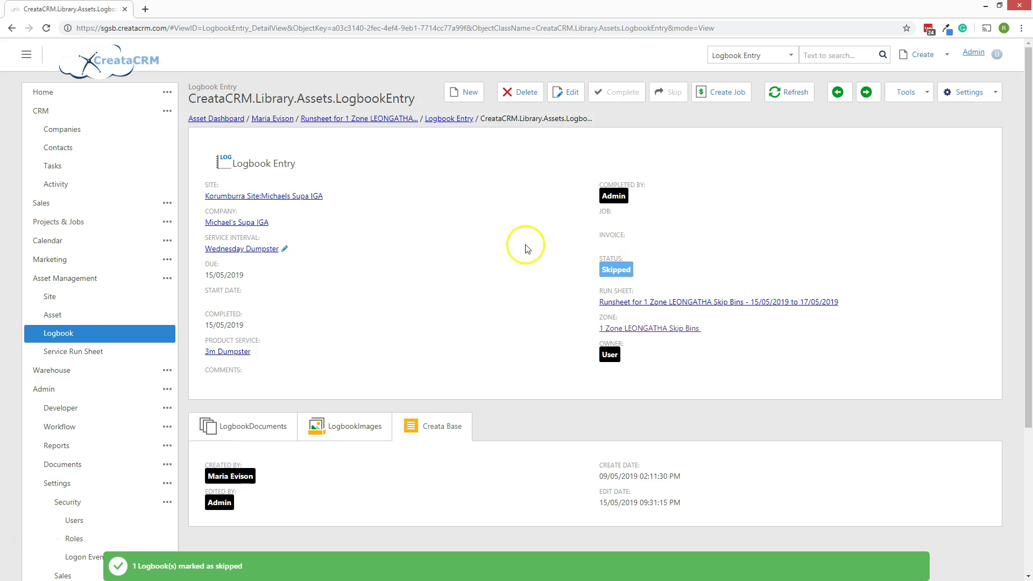
Go back to the filtered Logbook Entry list, now showing 4 open entries.
left_click(458, 125)
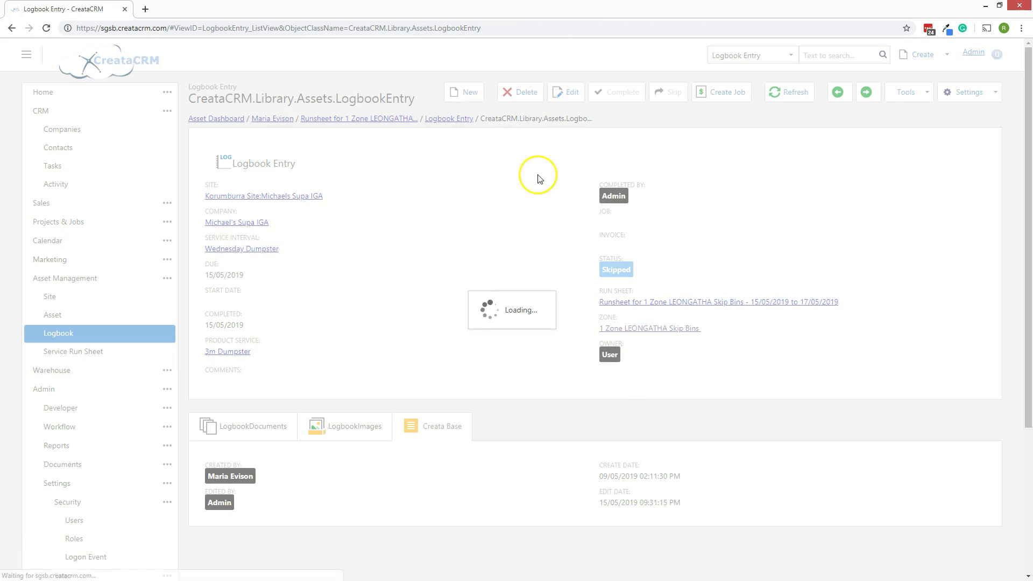
scroll(357, 265, "down", 3)
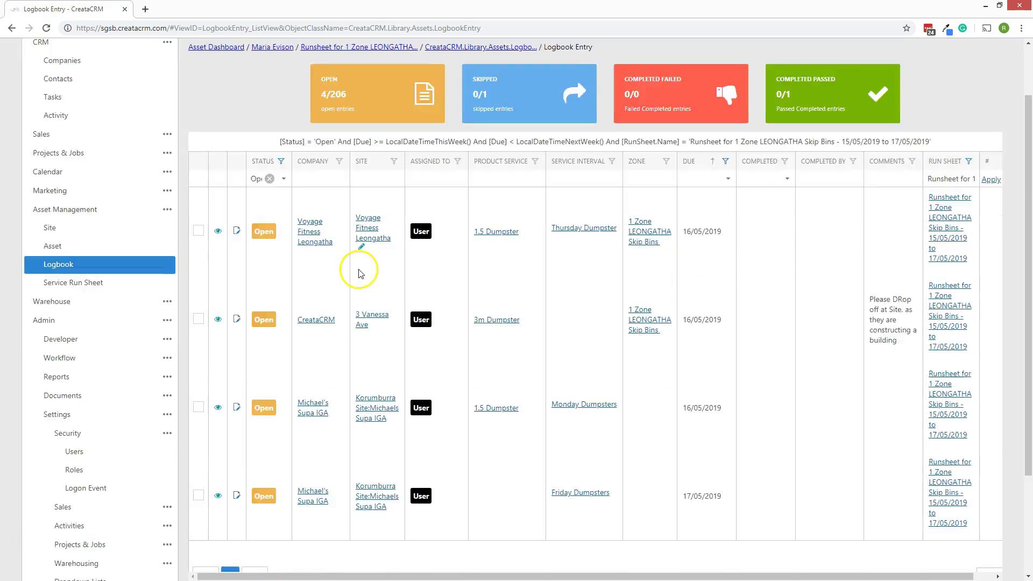
scroll(359, 272, "up", 3)
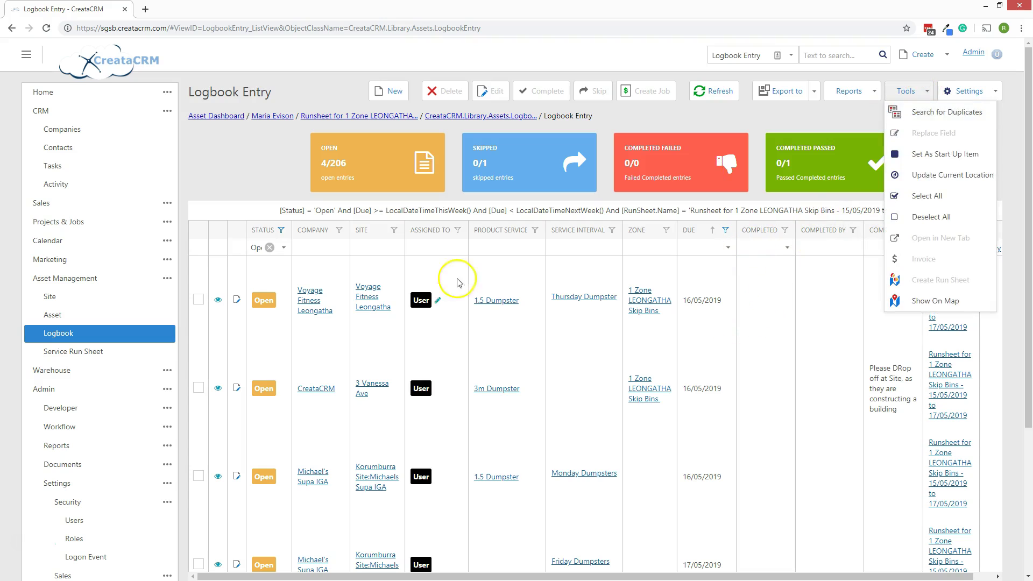
Select the four Leongatha entries and invoice them with InvoicePerCustomer and product 1.5 Dumpster.
mouse_move(922, 92)
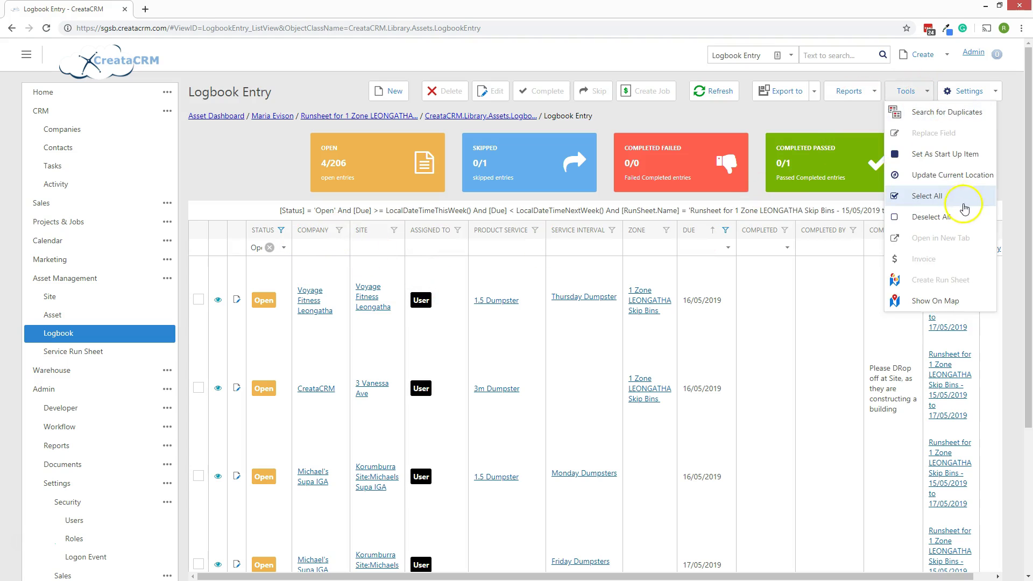
left_click(947, 196)
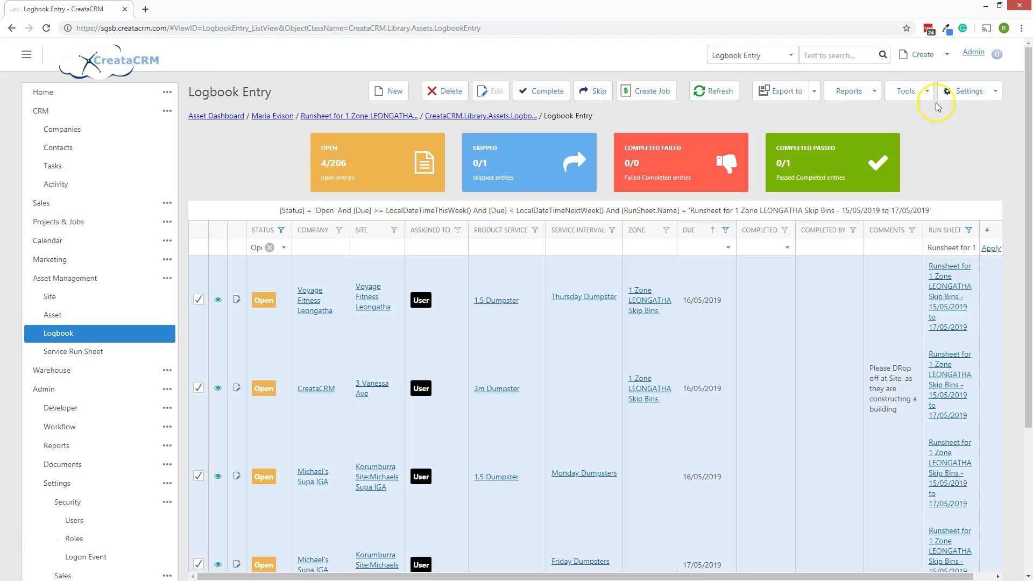
mouse_move(922, 92)
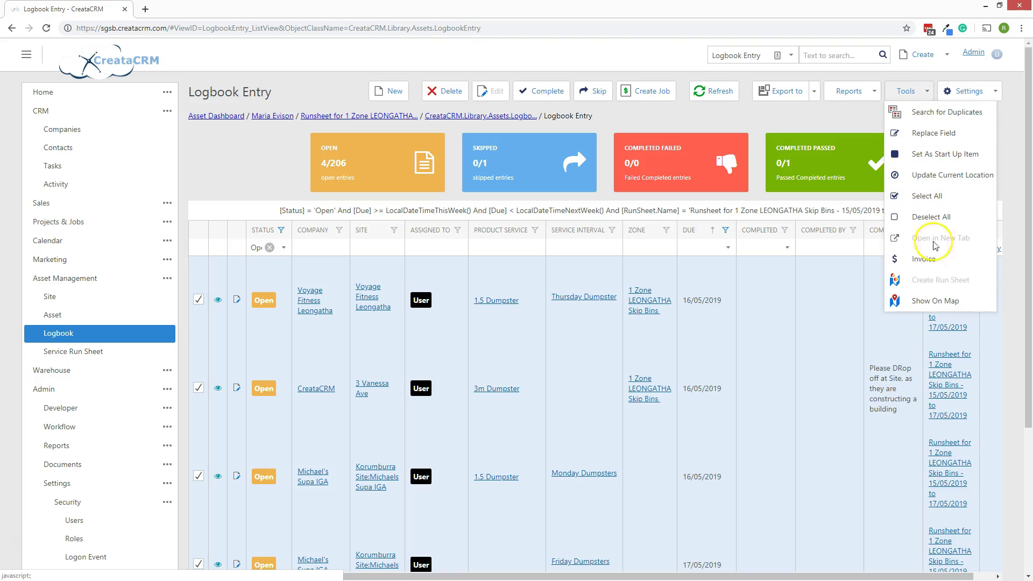
left_click(925, 259)
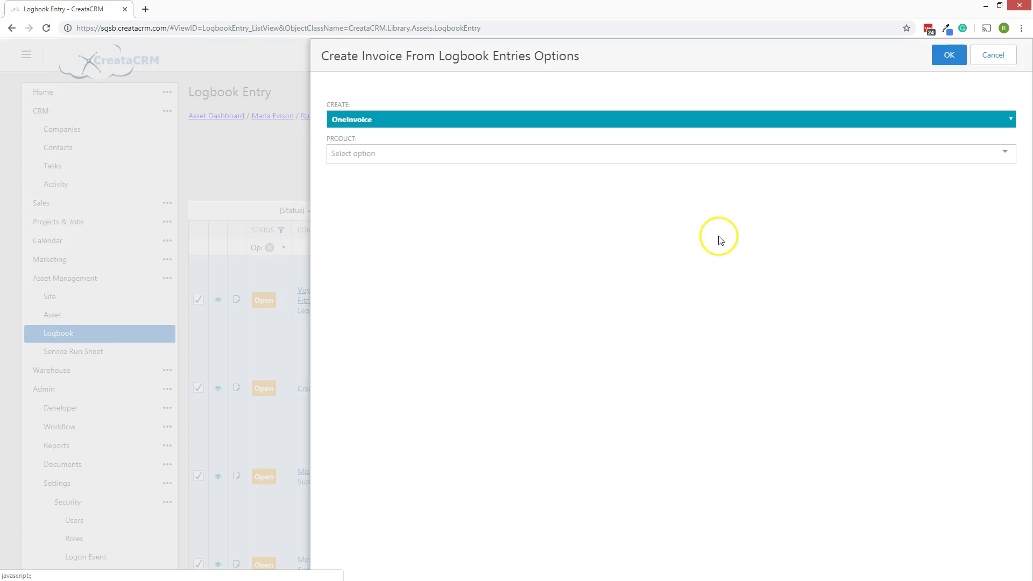
left_click(411, 118)
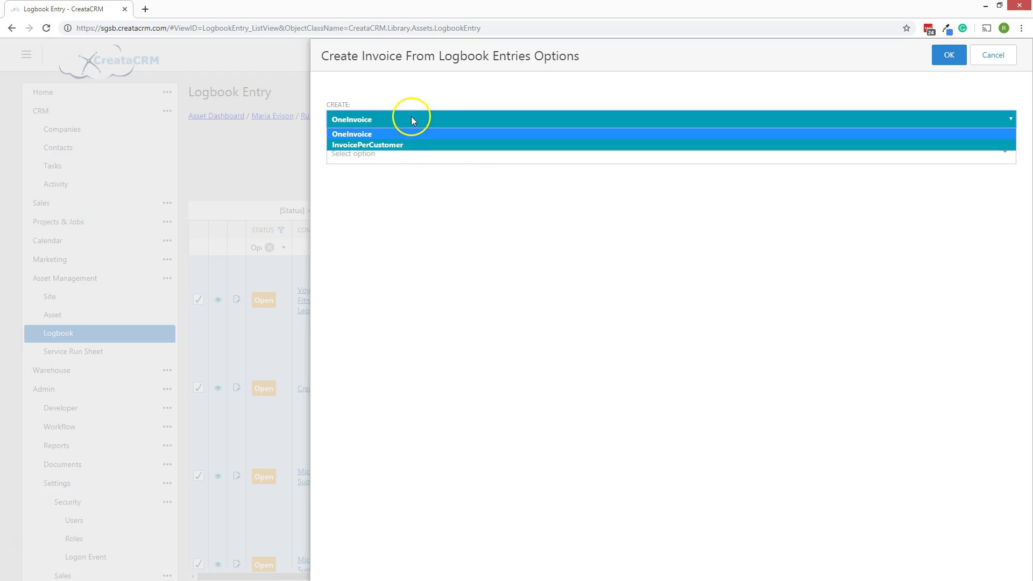
left_click(401, 145)
left_click(408, 153)
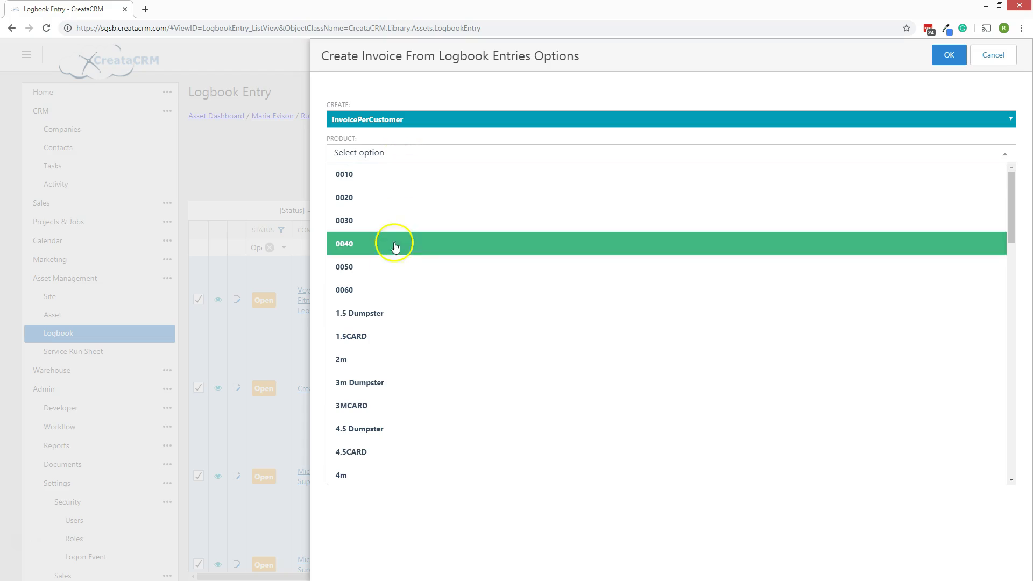
left_click(385, 313)
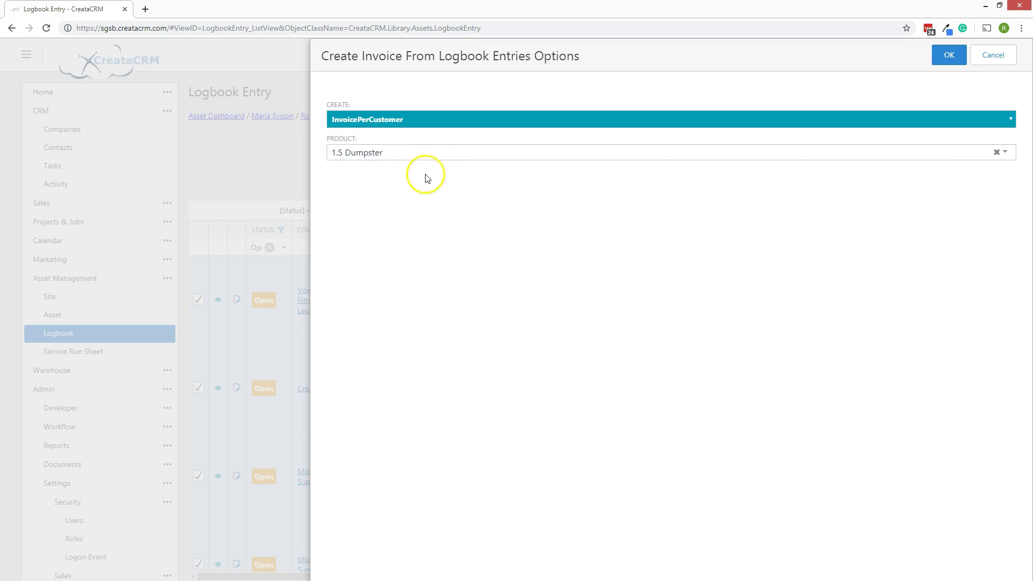
left_click(955, 61)
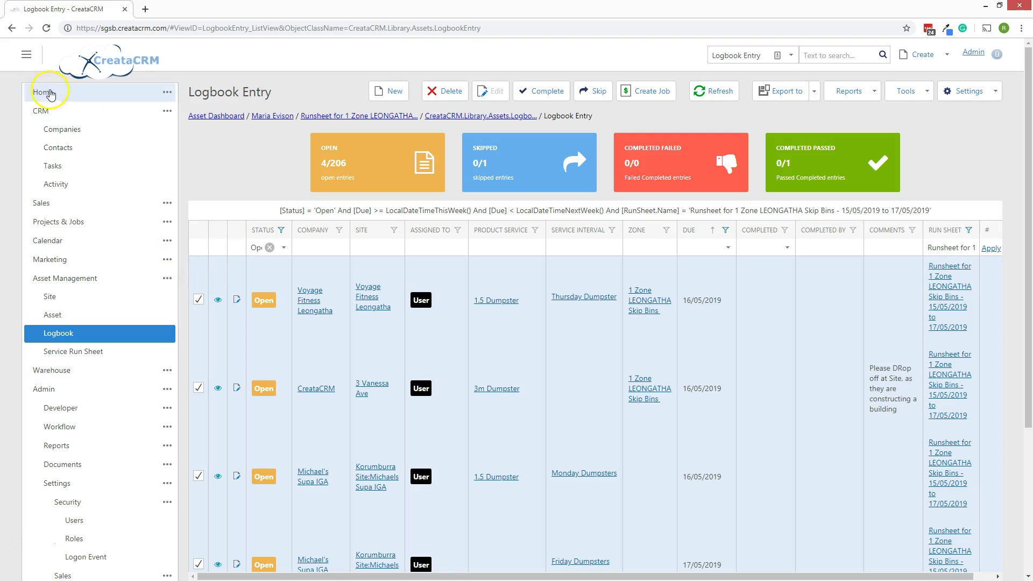
Open Sales > Invoices and switch to Open Invoices, showing nine drafts totalling $246.40.
left_click(43, 206)
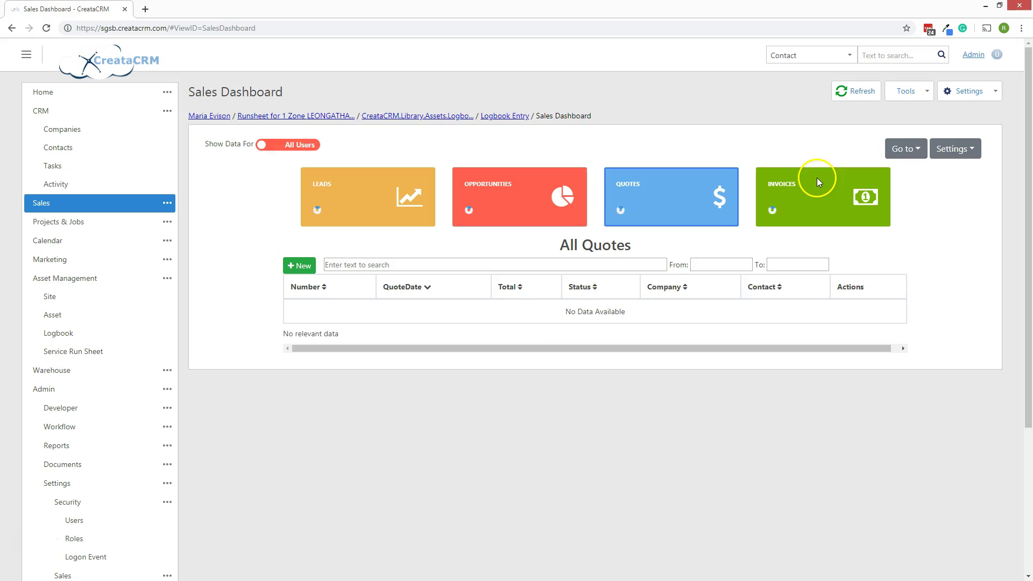
left_click(820, 188)
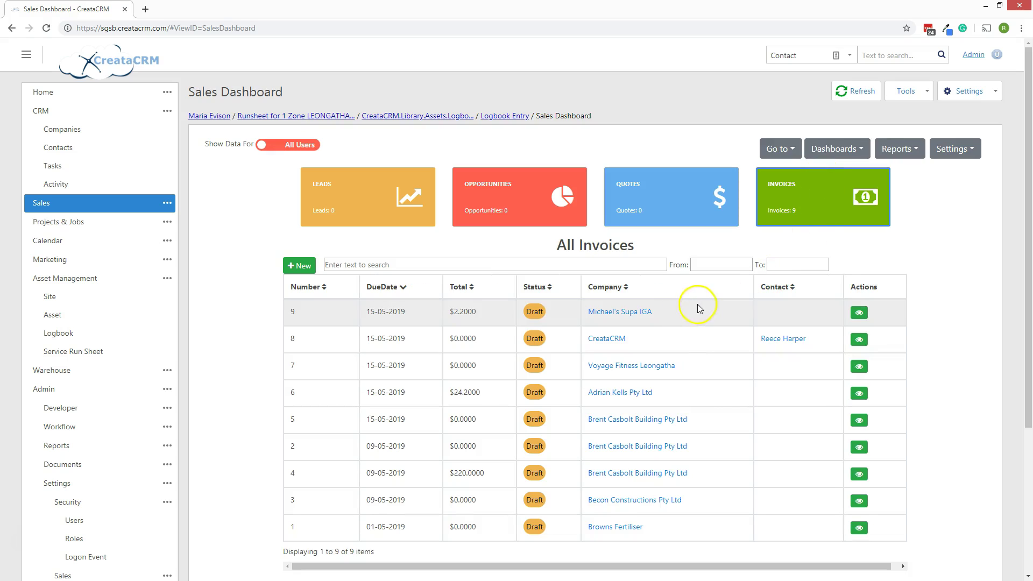
left_click(784, 149)
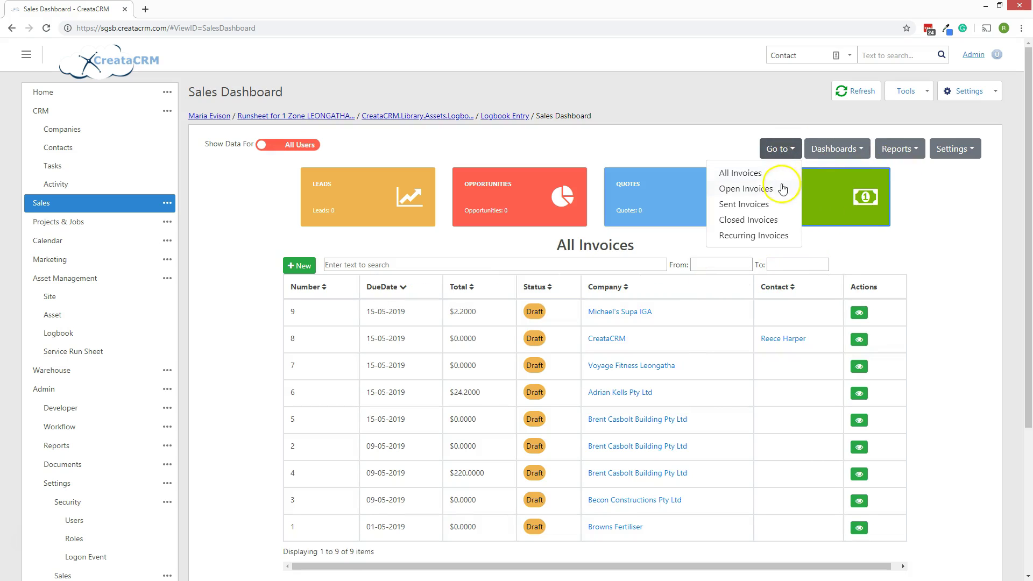
left_click(750, 186)
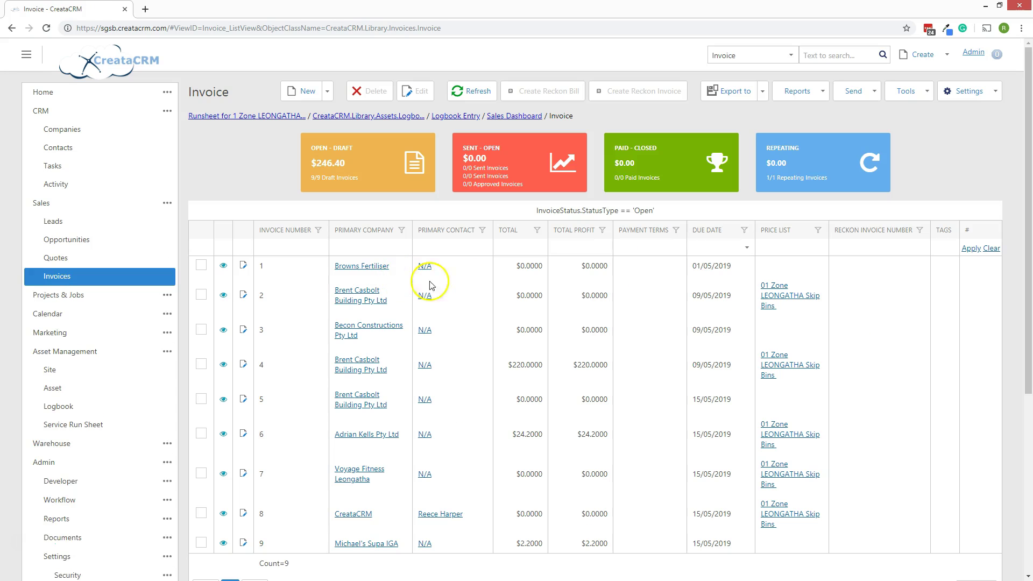
scroll(753, 306, "down", 5)
scroll(860, 269, "up", 5)
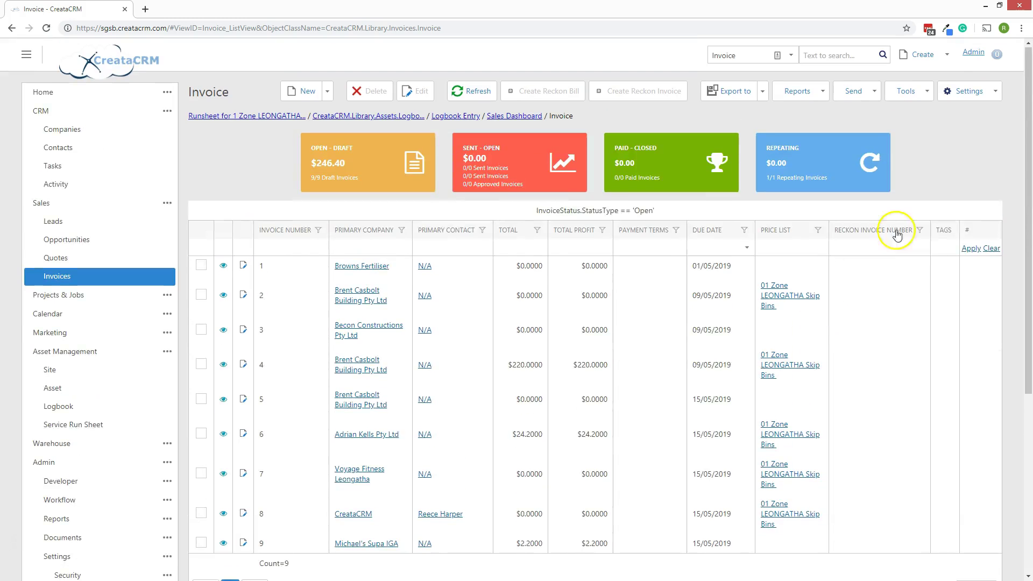
scroll(600, 344, "down", 2)
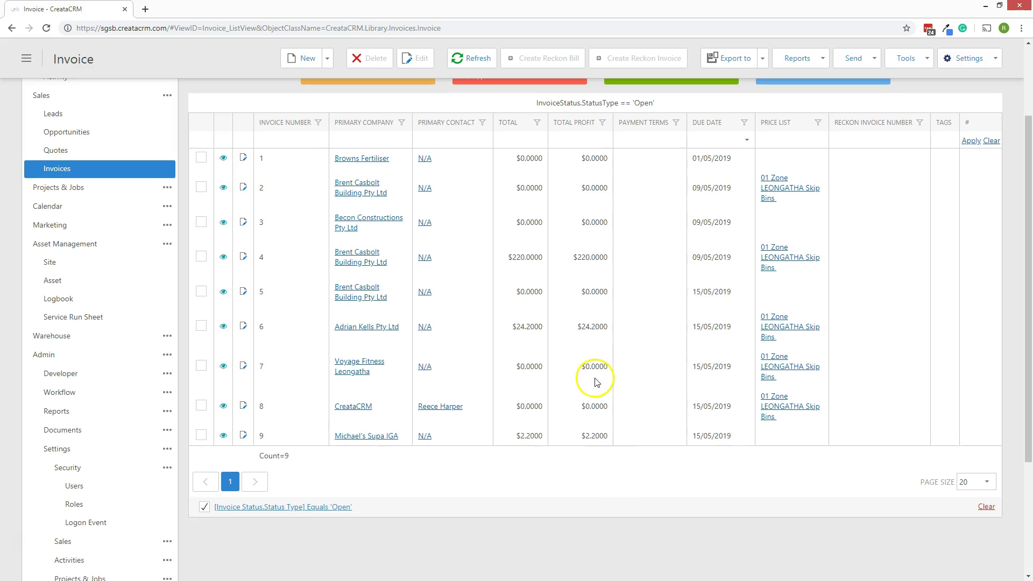
Review draft invoice 8's single 1.5 Dumpster line at $0.00, then return to the logbook list.
left_click(528, 407)
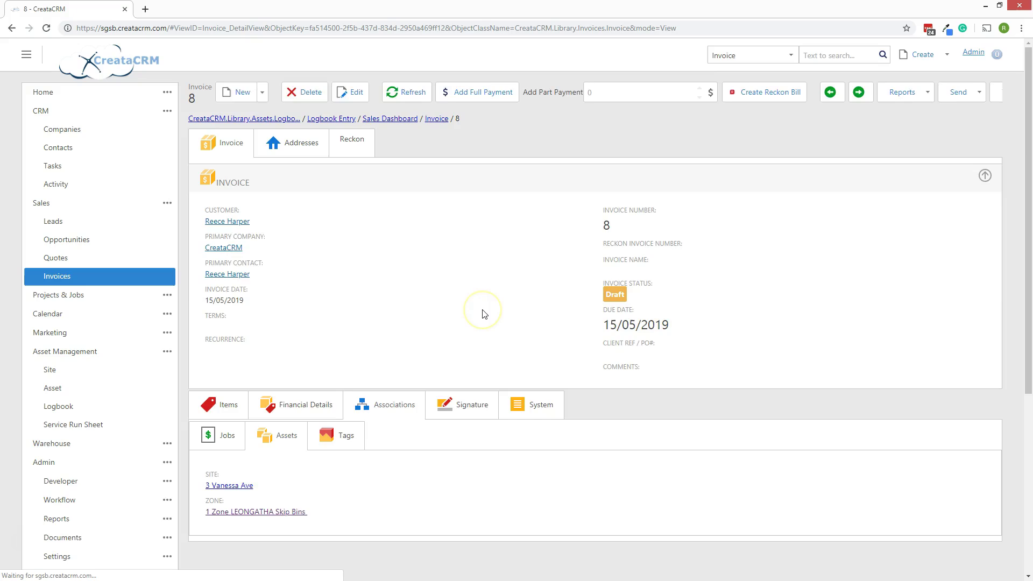
scroll(481, 314, "down", 3)
left_click(202, 360)
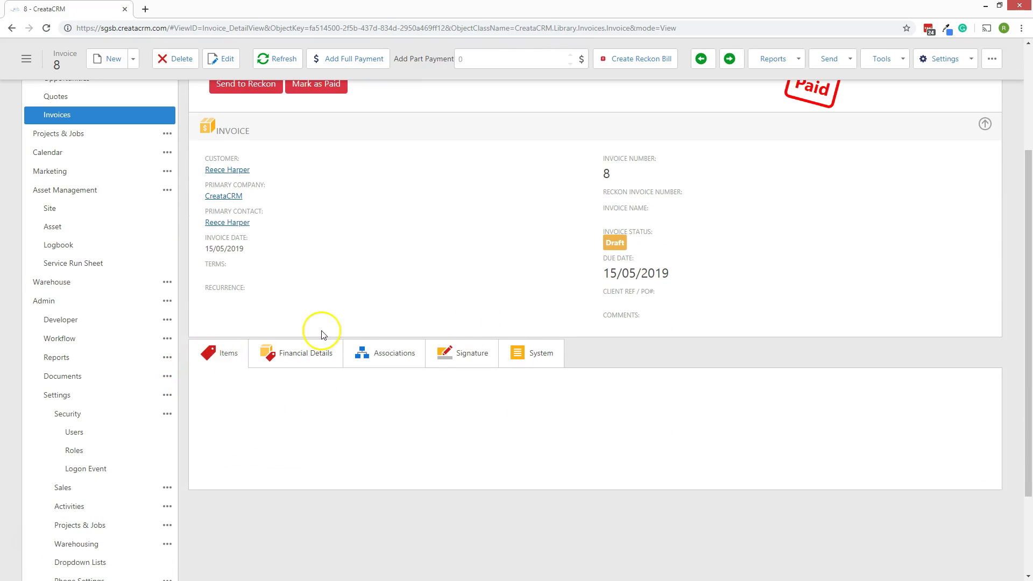
scroll(328, 344, "down", 1)
double_click(363, 398)
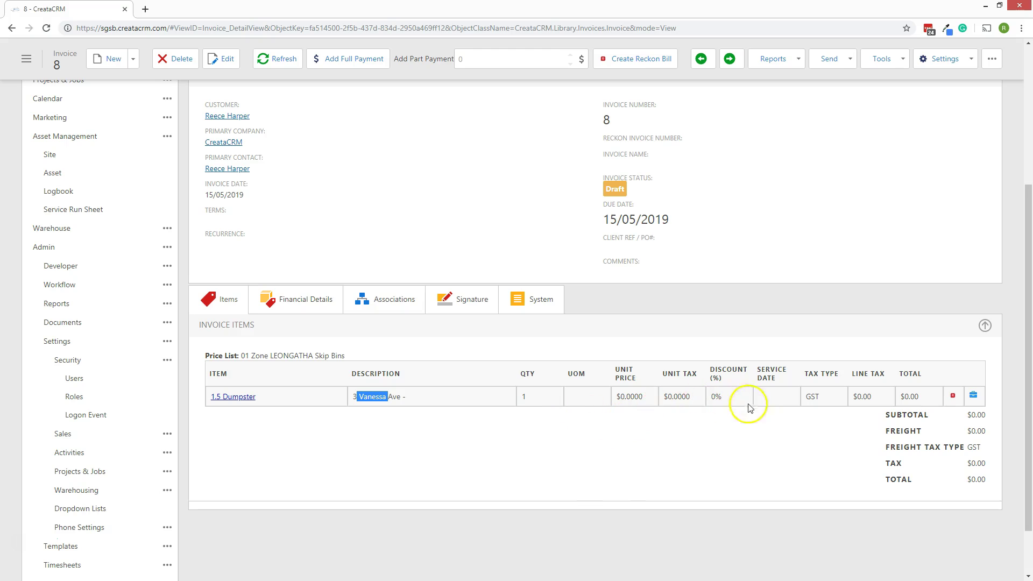
scroll(608, 444, "up", 1)
scroll(612, 446, "down", 1)
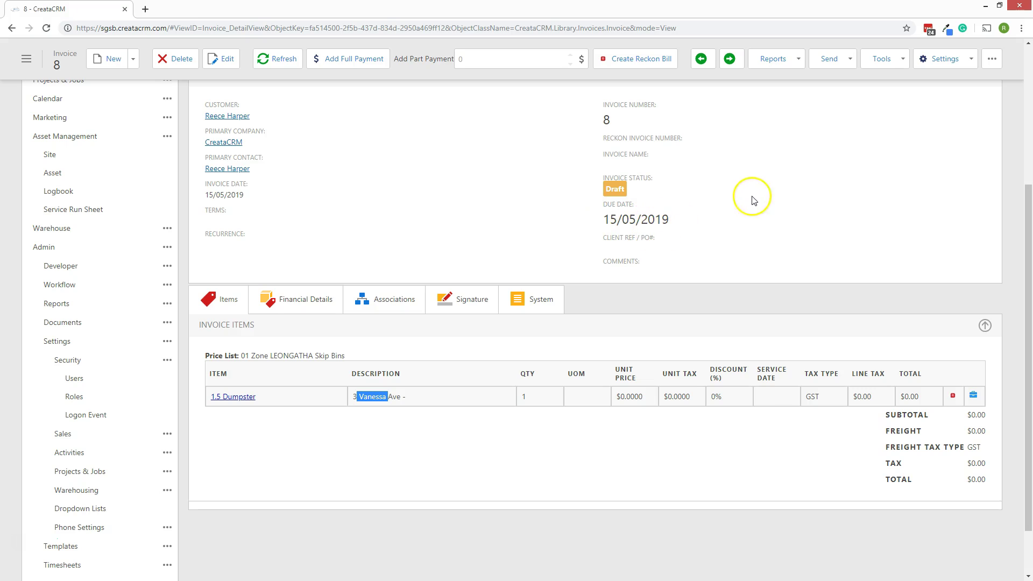
scroll(740, 205, "up", 5)
scroll(765, 178, "down", 2)
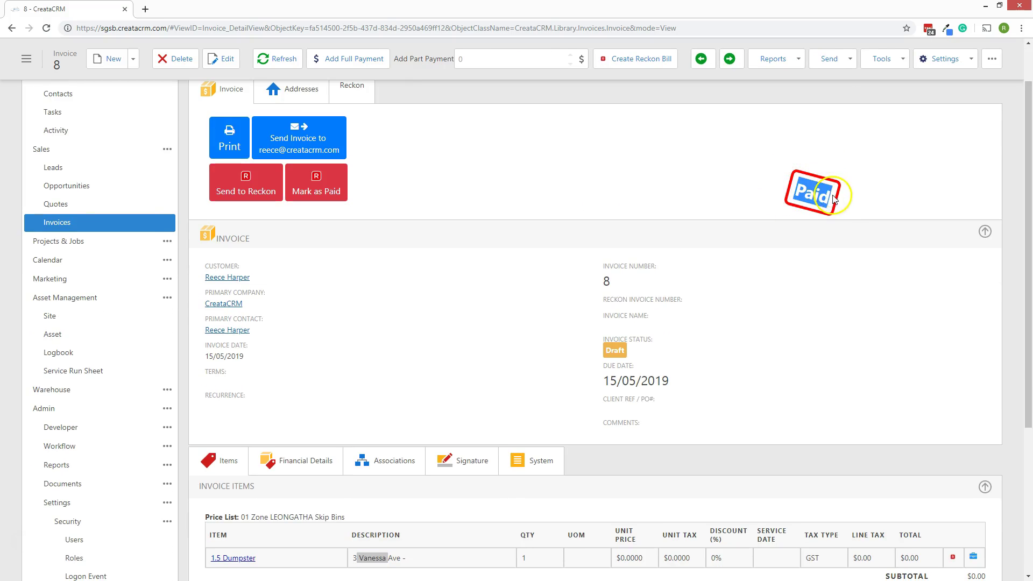
scroll(681, 271, "up", 2)
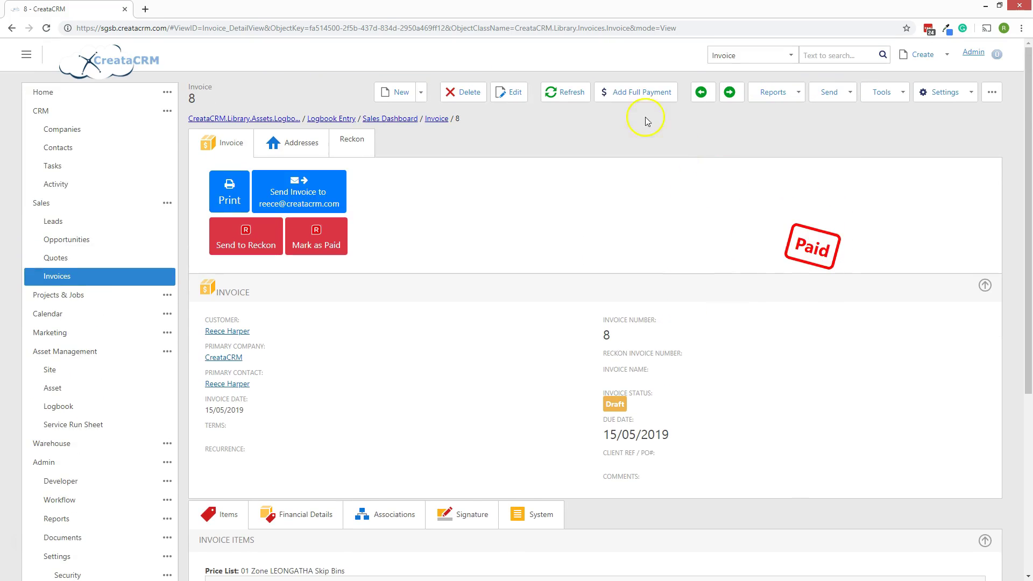
scroll(646, 317, "down", 5)
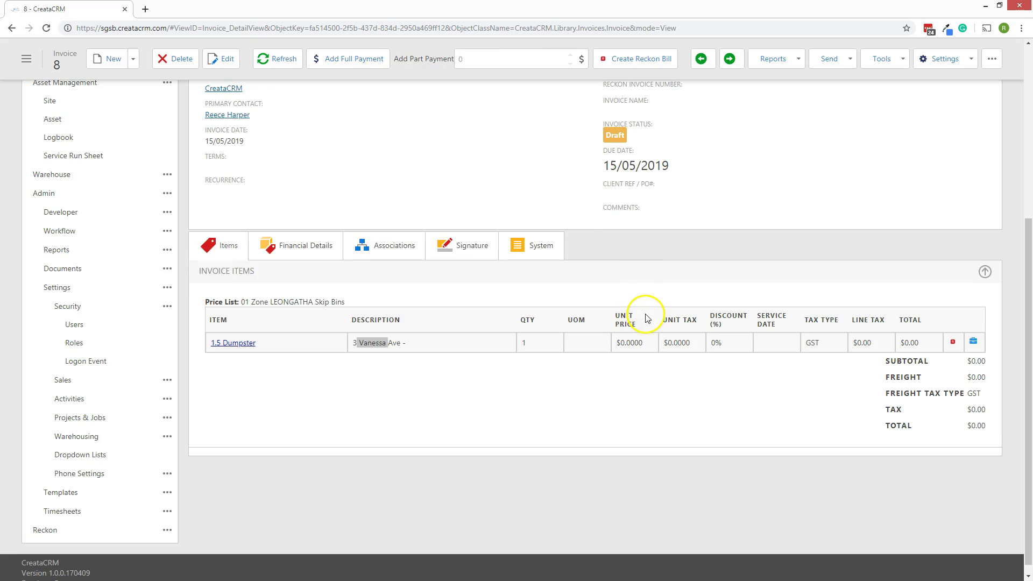
scroll(479, 284, "up", 5)
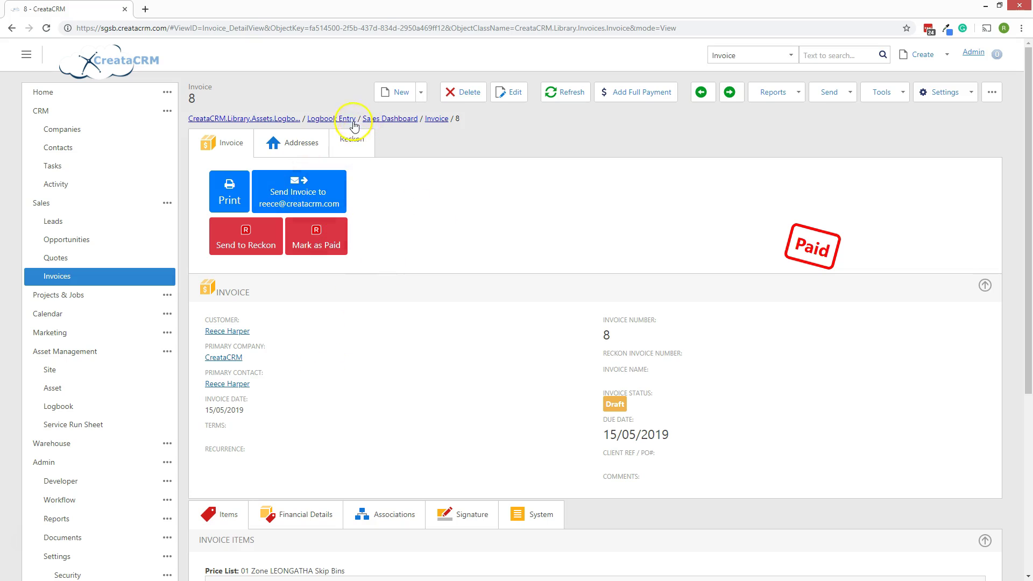
left_click(351, 139)
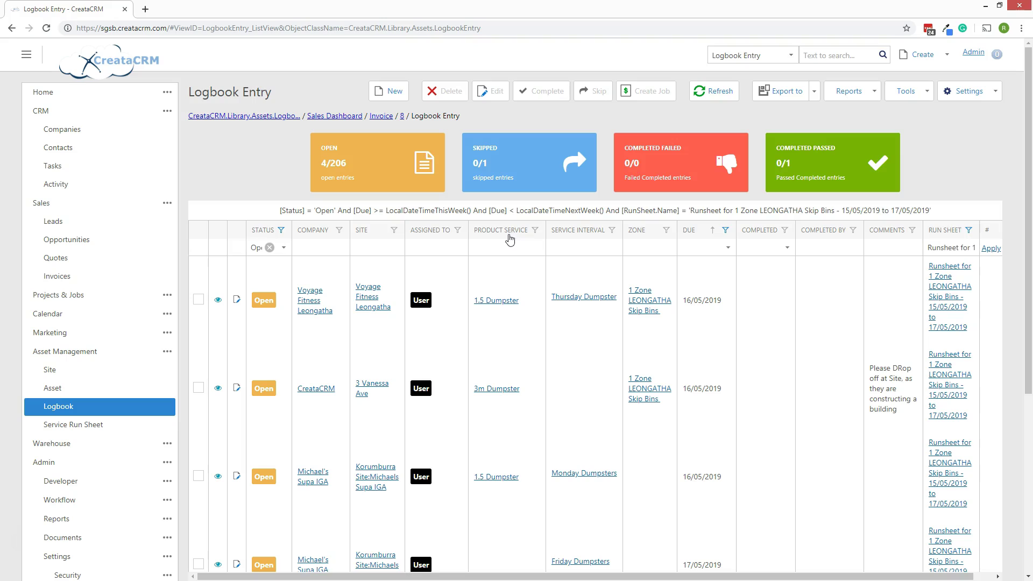